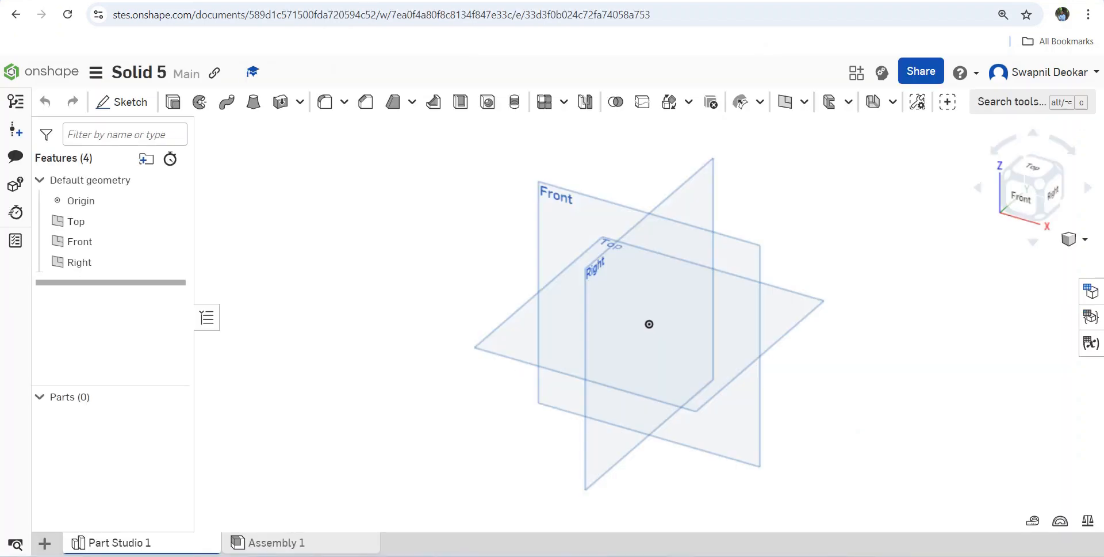
Step: Start a sketch on the Top plane and draw a corner rectangle about 89 by 55 mm, its left side running through the origin
{"action": "left_click", "coordinate": [122, 102]}
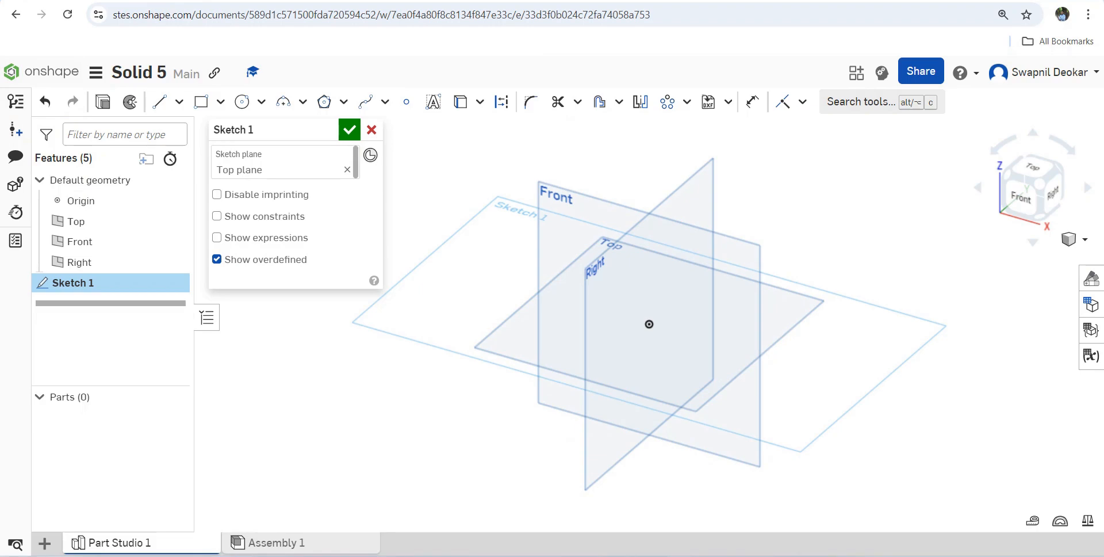
{"action": "right_click", "coordinate": [797, 321]}
{"action": "left_click", "coordinate": [833, 540]}
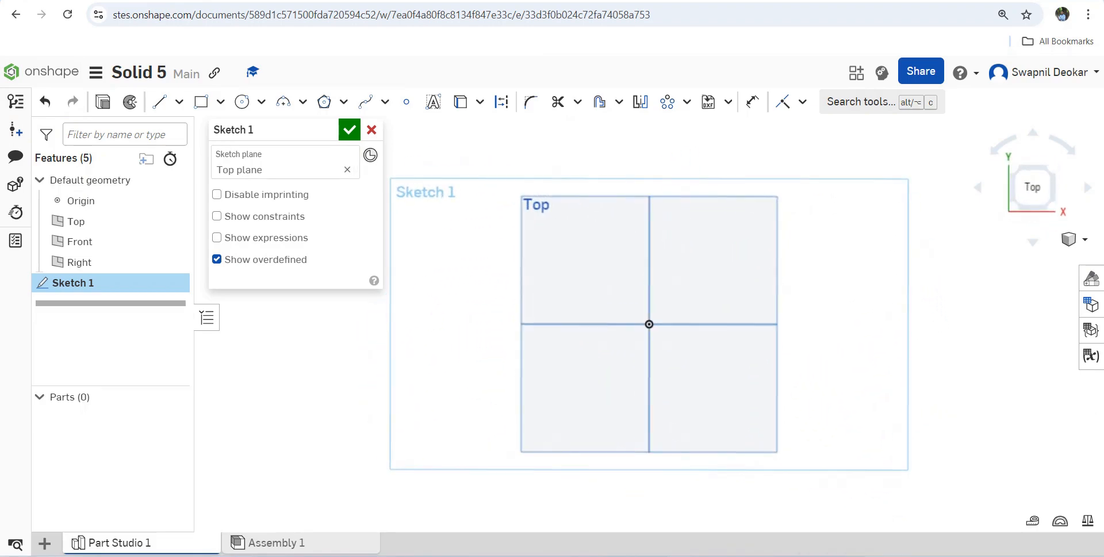
{"action": "left_click", "coordinate": [201, 102]}
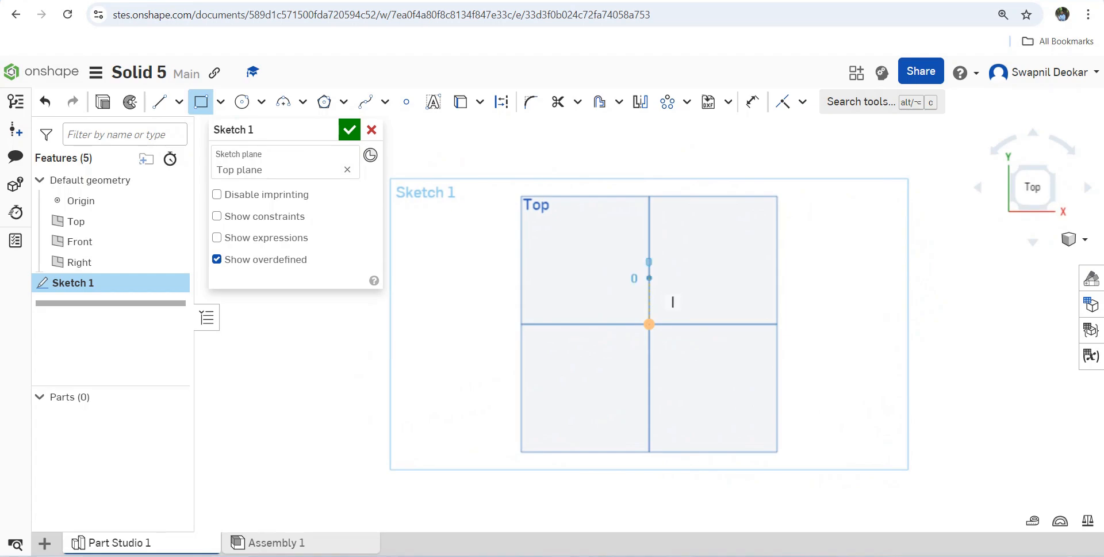
{"action": "left_click", "coordinate": [650, 278]}
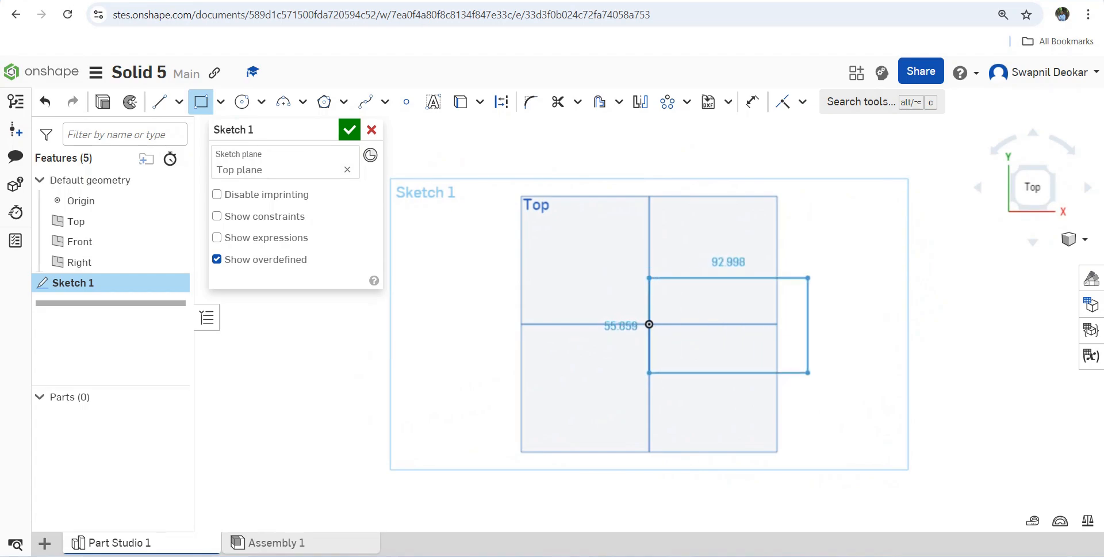
{"action": "left_click", "coordinate": [801, 371]}
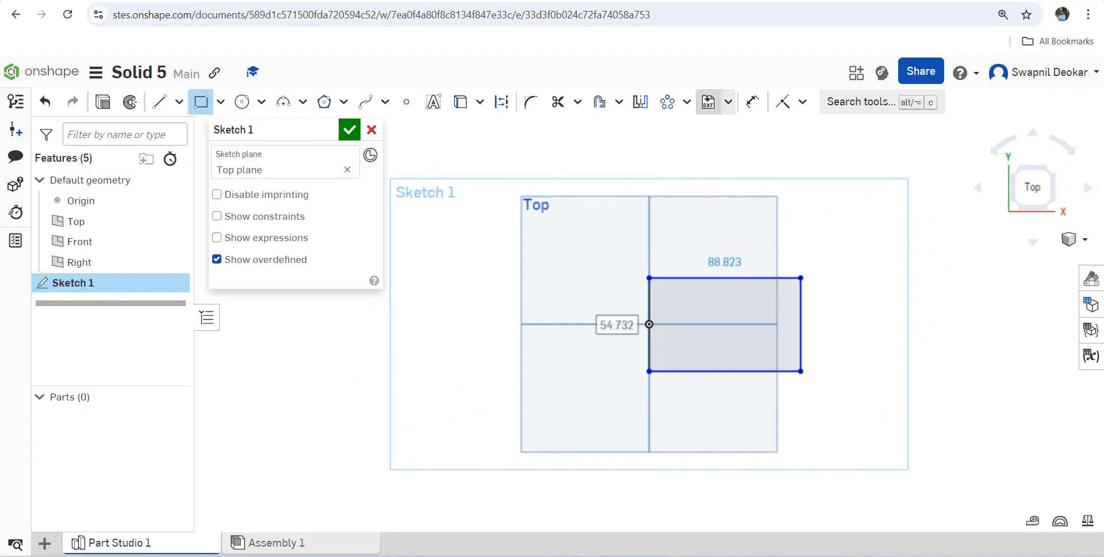
Step: Dimension the rectangle to a height of 40 mm and a width of 80 mm
{"action": "left_click", "coordinate": [752, 102]}
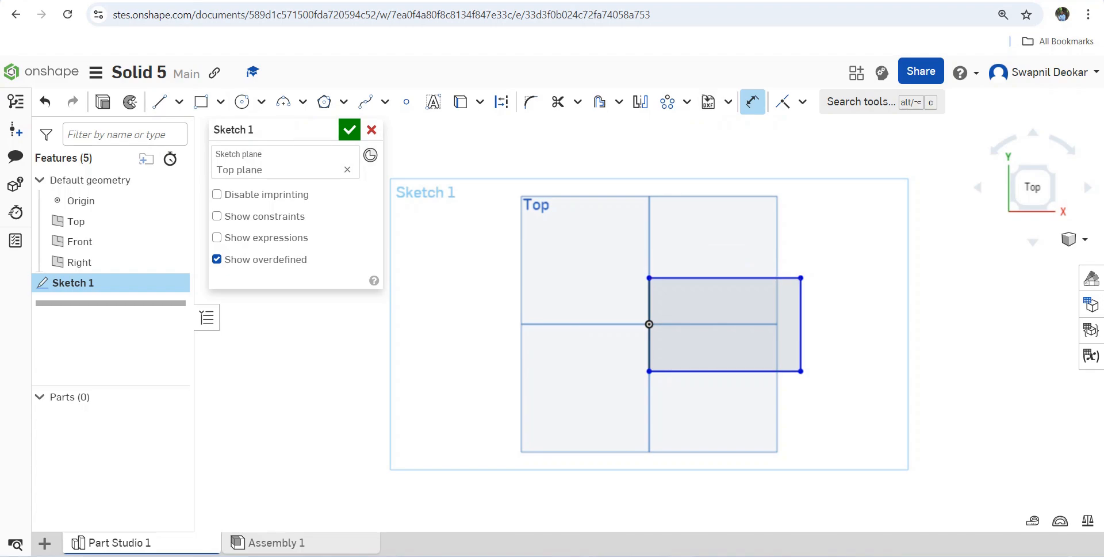
{"action": "left_click", "coordinate": [650, 345]}
{"action": "left_click", "coordinate": [603, 294]}
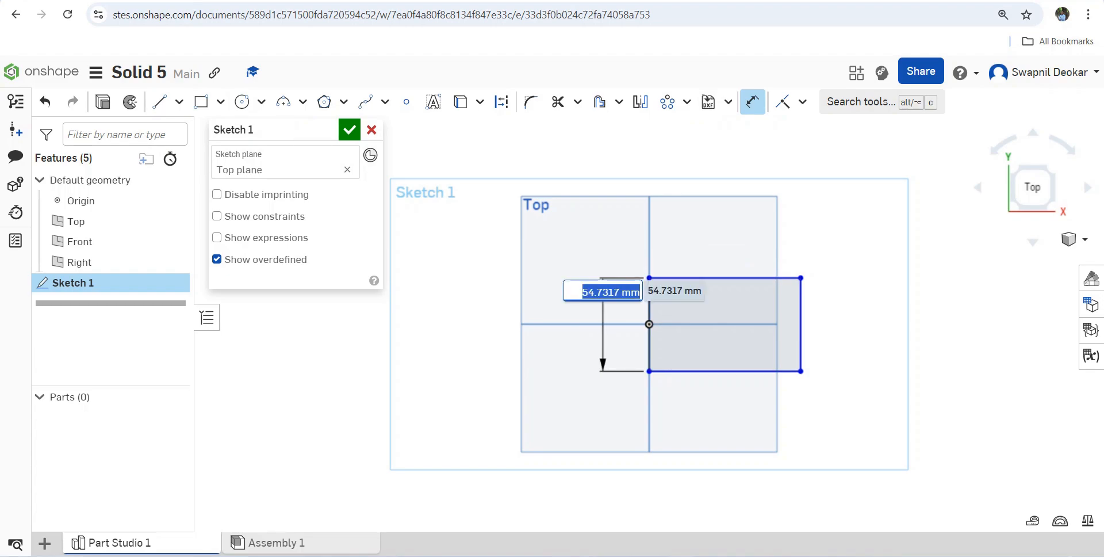
{"action": "type", "text": "40"}
{"action": "key", "text": "Return"}
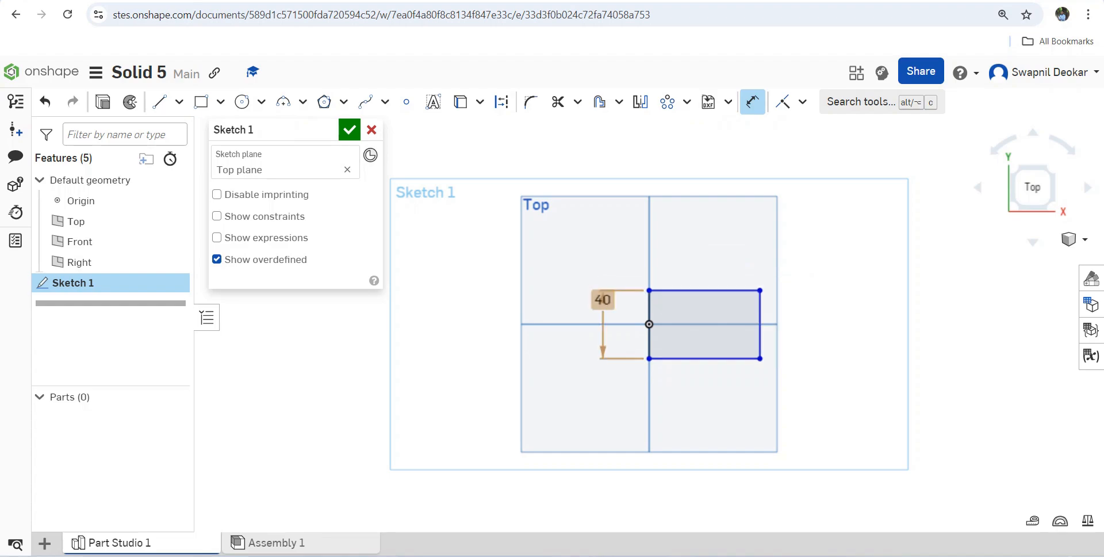
{"action": "left_click", "coordinate": [695, 290]}
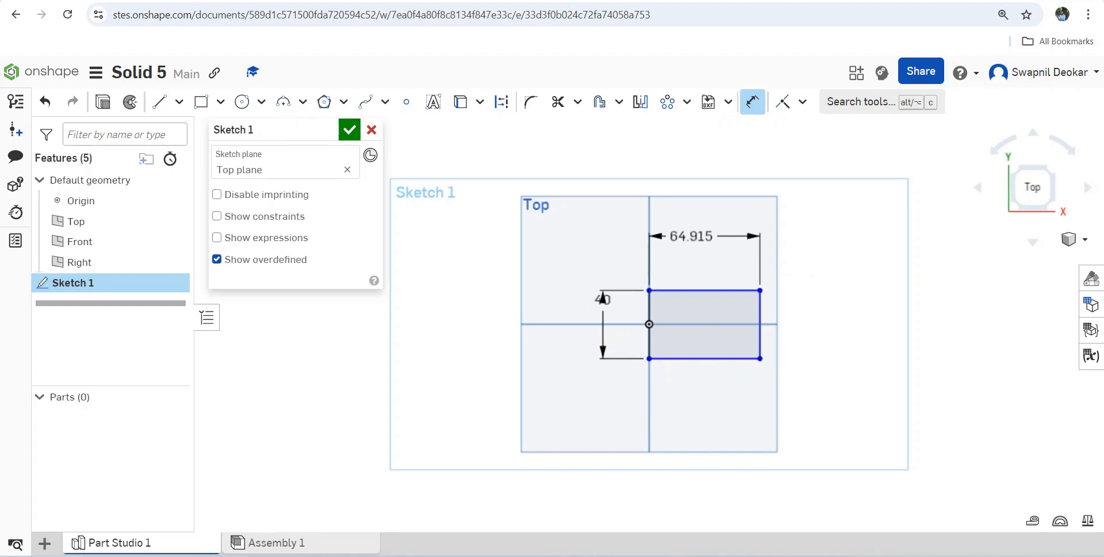
{"action": "left_click", "coordinate": [691, 237]}
{"action": "type", "text": "80"}
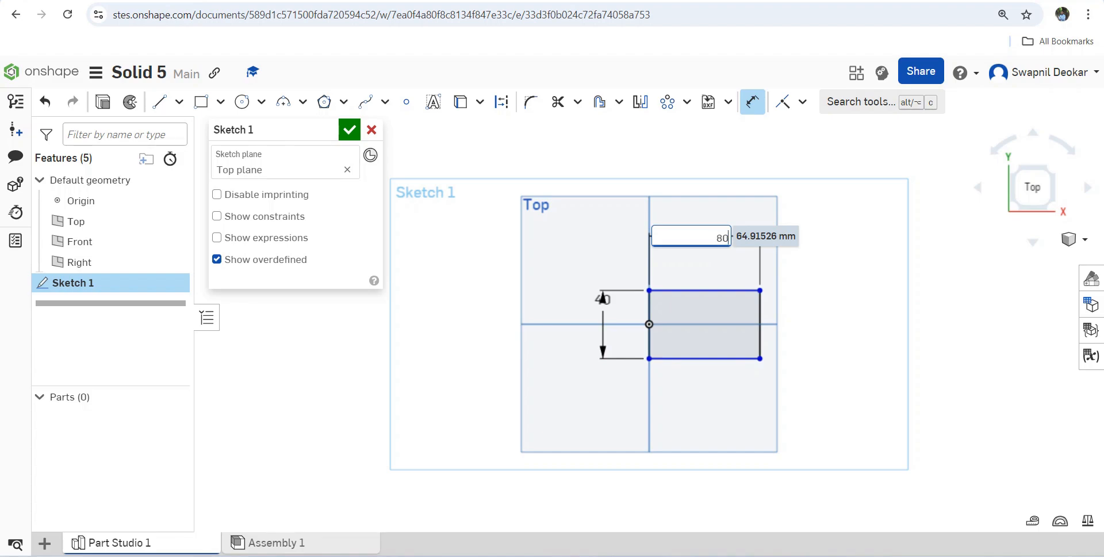
{"action": "key", "text": "Return"}
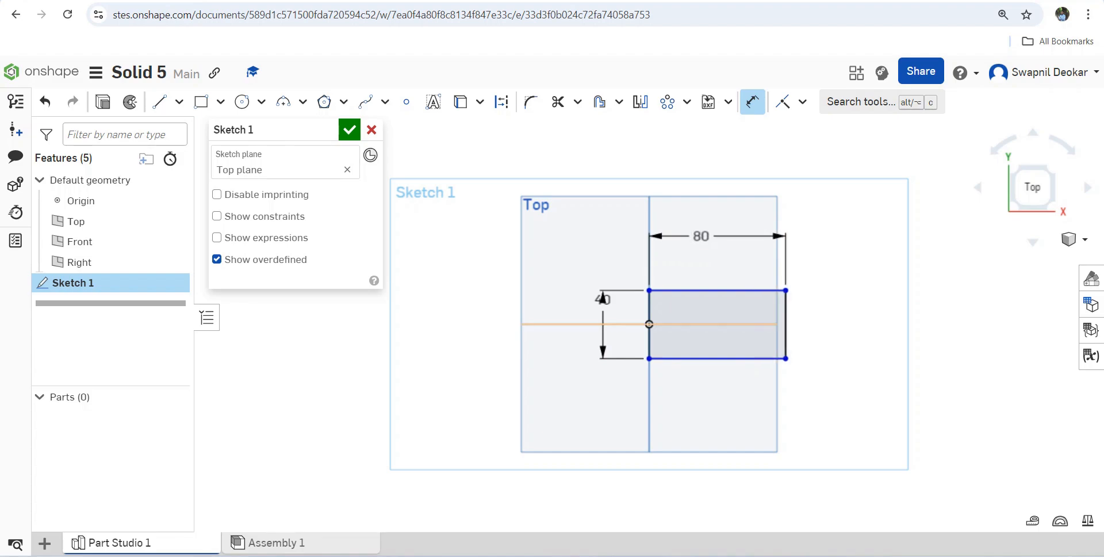
Step: Dimension the distance from the rectangle's lower edge to the origin as 20 mm
{"action": "left_click", "coordinate": [675, 358]}
{"action": "left_click", "coordinate": [649, 323]}
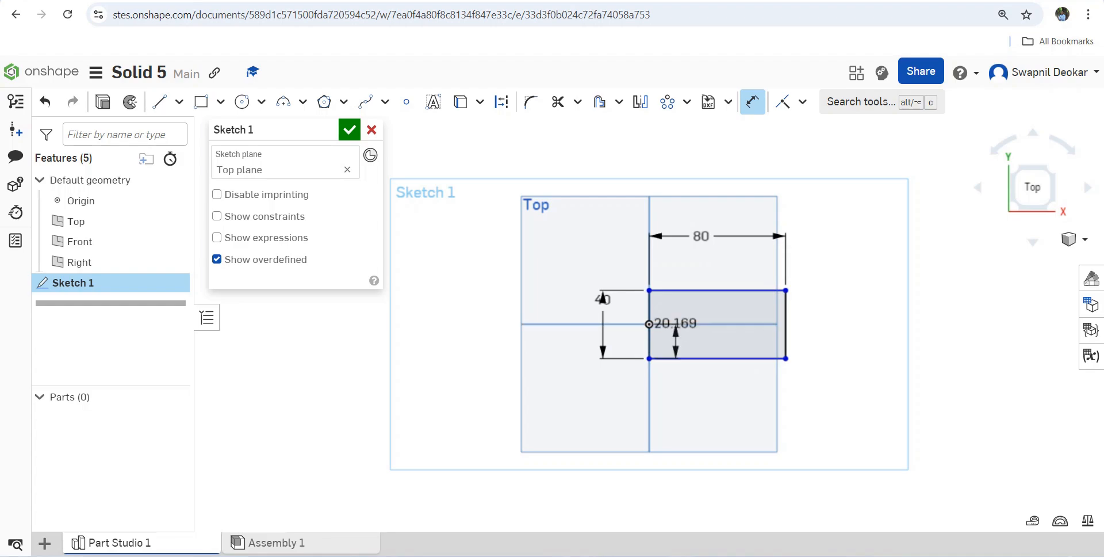
{"action": "left_click", "coordinate": [677, 335]}
{"action": "type", "text": "20"}
{"action": "key", "text": "Return"}
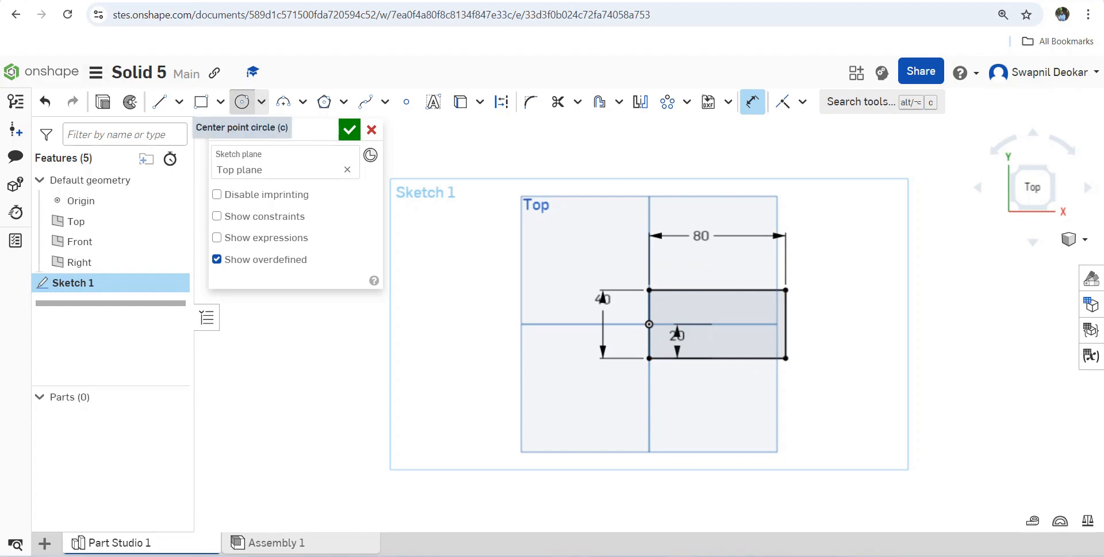
Step: Draw two concentric circles centred on the midpoint of the rectangle's right edge, one 40 mm in diameter and an inner one about 22 mm
{"action": "left_click", "coordinate": [242, 101]}
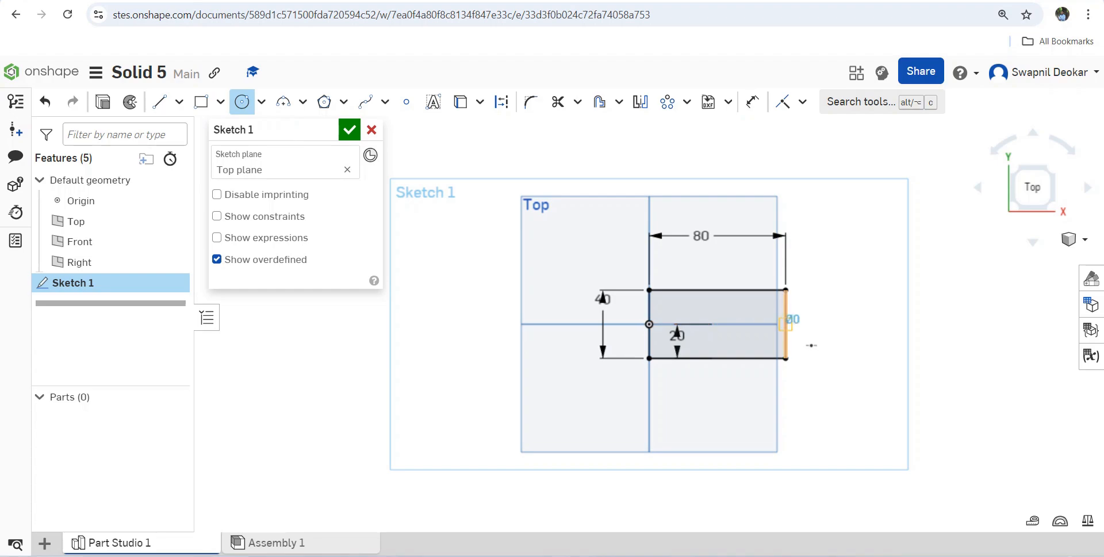
{"action": "left_click", "coordinate": [785, 323]}
{"action": "left_click", "coordinate": [810, 346]}
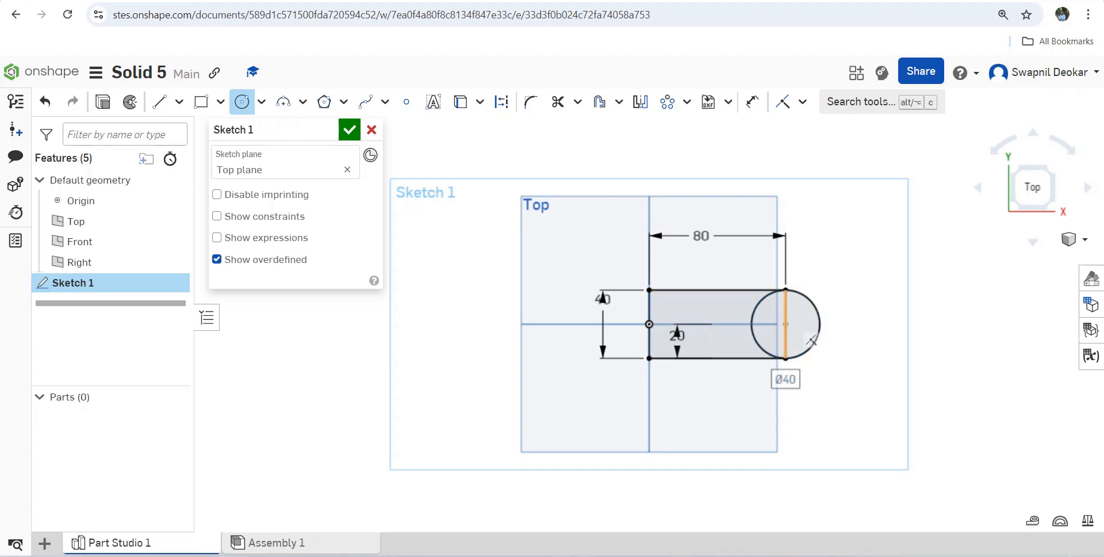
{"action": "left_click", "coordinate": [786, 323]}
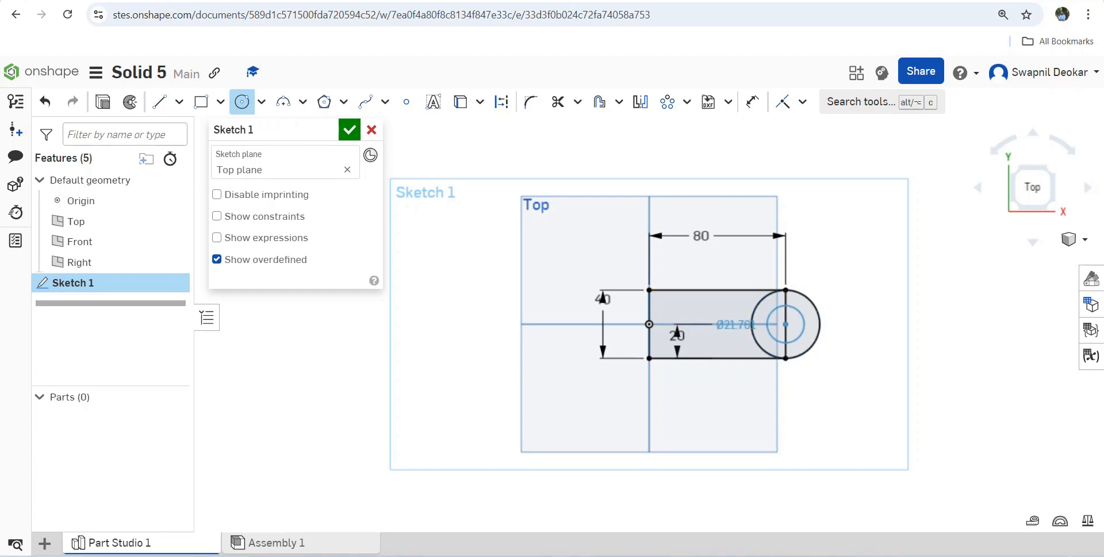
{"action": "left_click", "coordinate": [803, 324]}
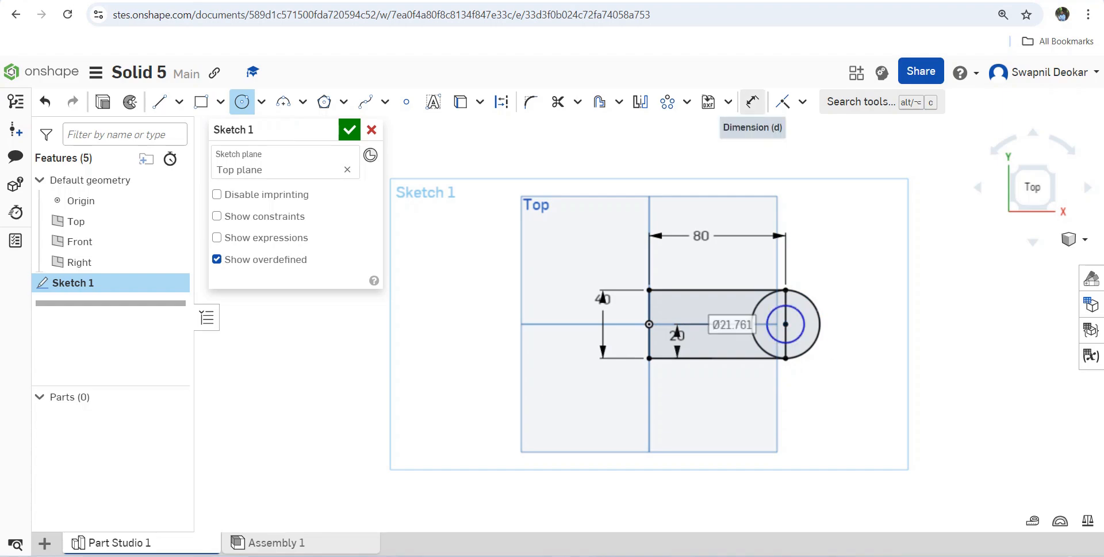
Step: Dimension the outer circle's diameter and set the inner circle's diameter to 16 mm
{"action": "left_click", "coordinate": [752, 101]}
{"action": "left_click", "coordinate": [809, 299]}
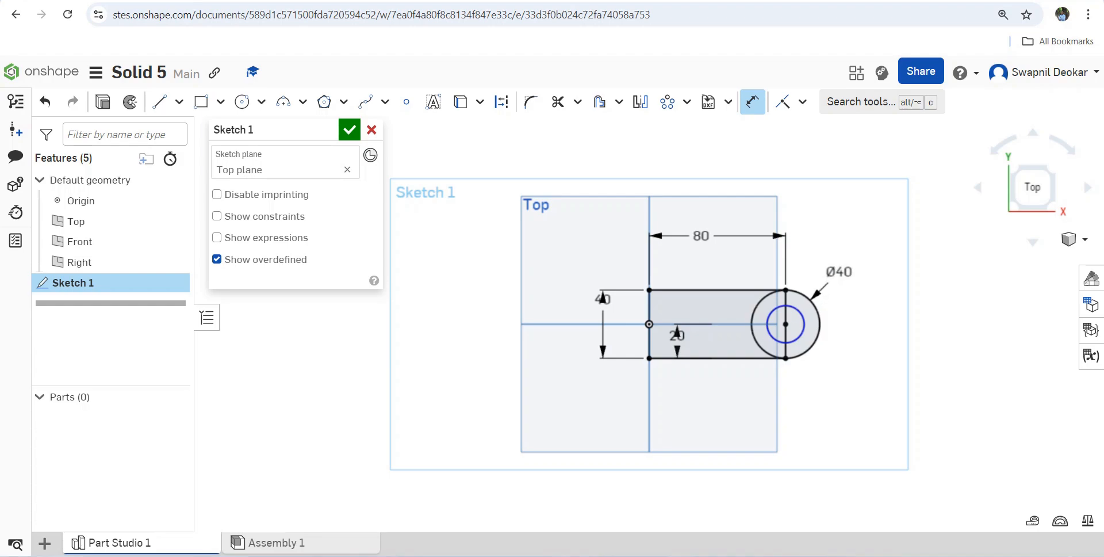
{"action": "left_click", "coordinate": [836, 272]}
{"action": "key", "text": "Return"}
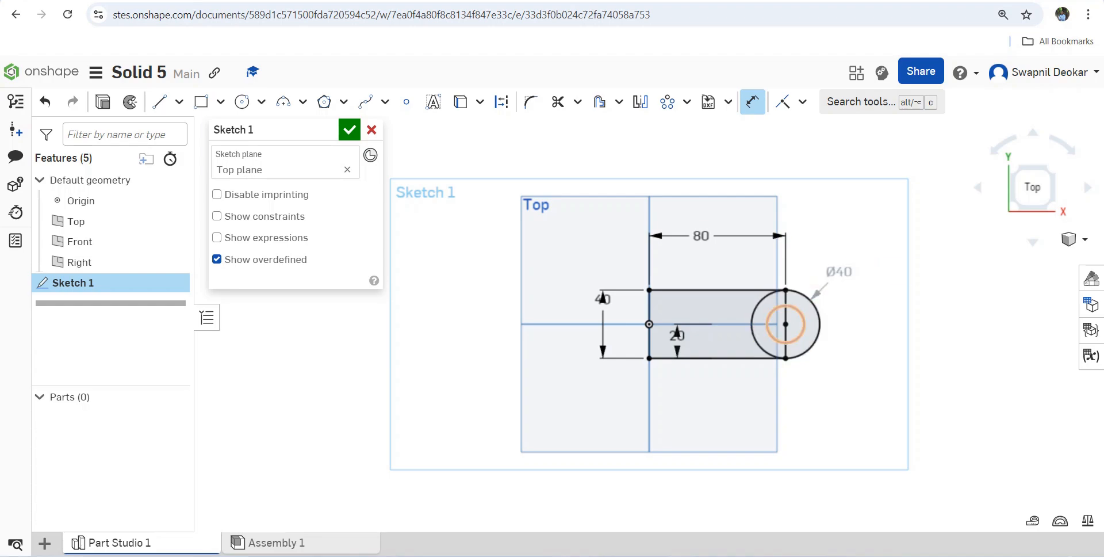
{"action": "left_click", "coordinate": [803, 320]}
{"action": "left_click", "coordinate": [846, 313]}
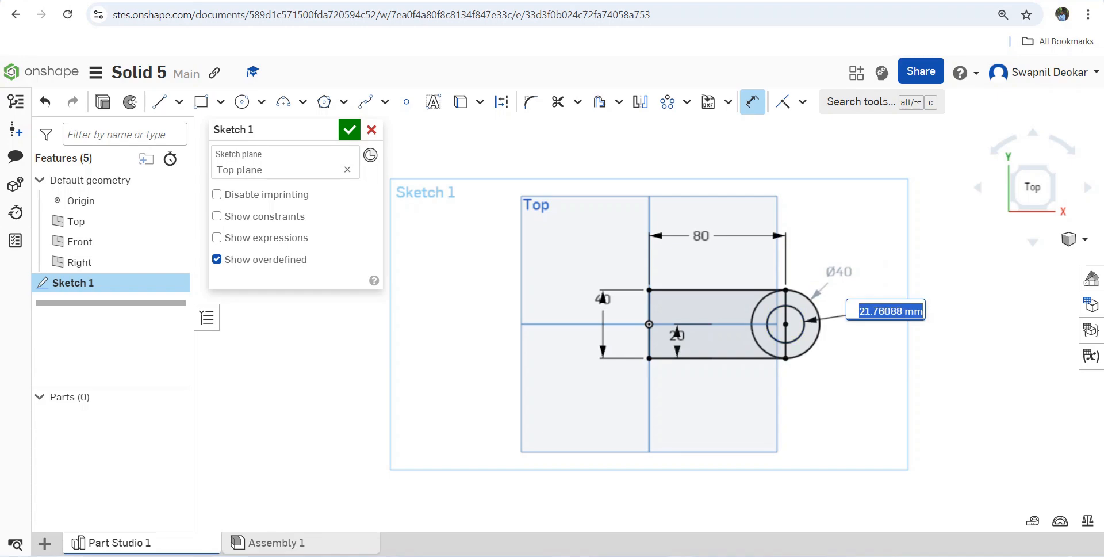
{"action": "type", "text": "16"}
{"action": "key", "text": "Return"}
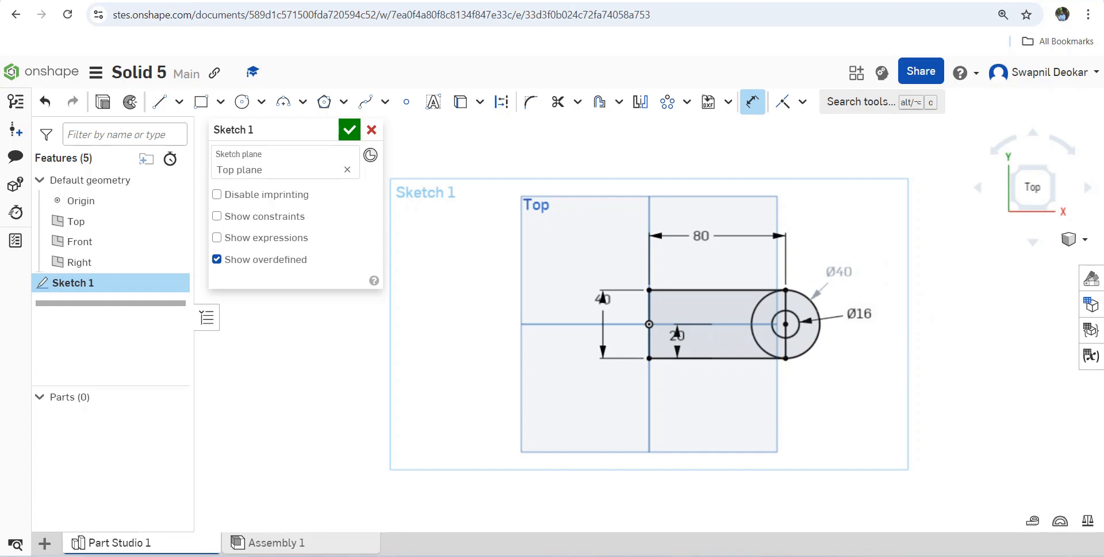
Step: Delete the rectangle's 40 mm height dimension and the 20 mm dimension between the lower edge and the origin
{"action": "scroll", "coordinate": [688, 339], "scroll_direction": "up", "scroll_amount": 3}
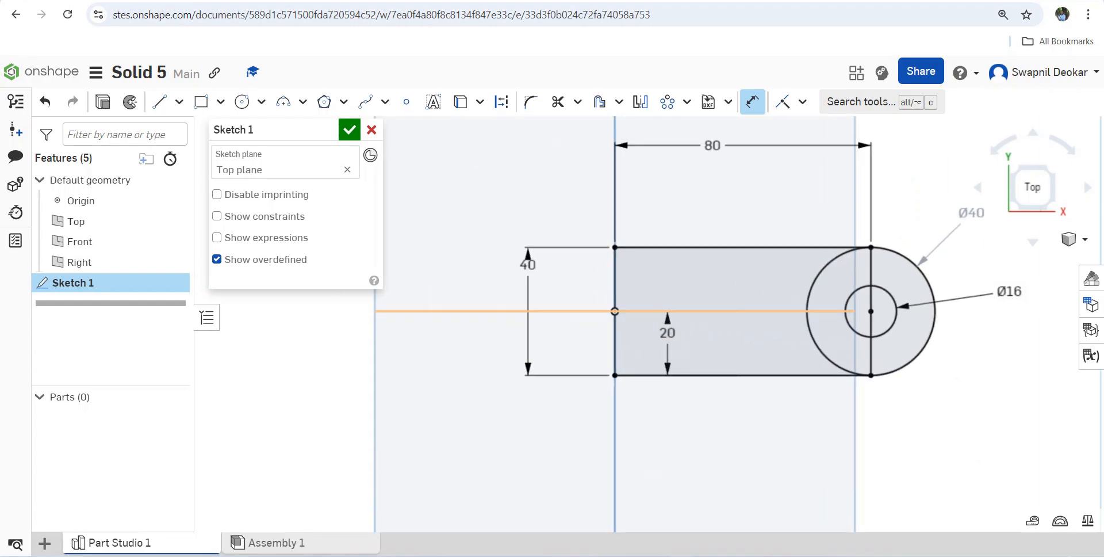
{"action": "key", "text": "Delete"}
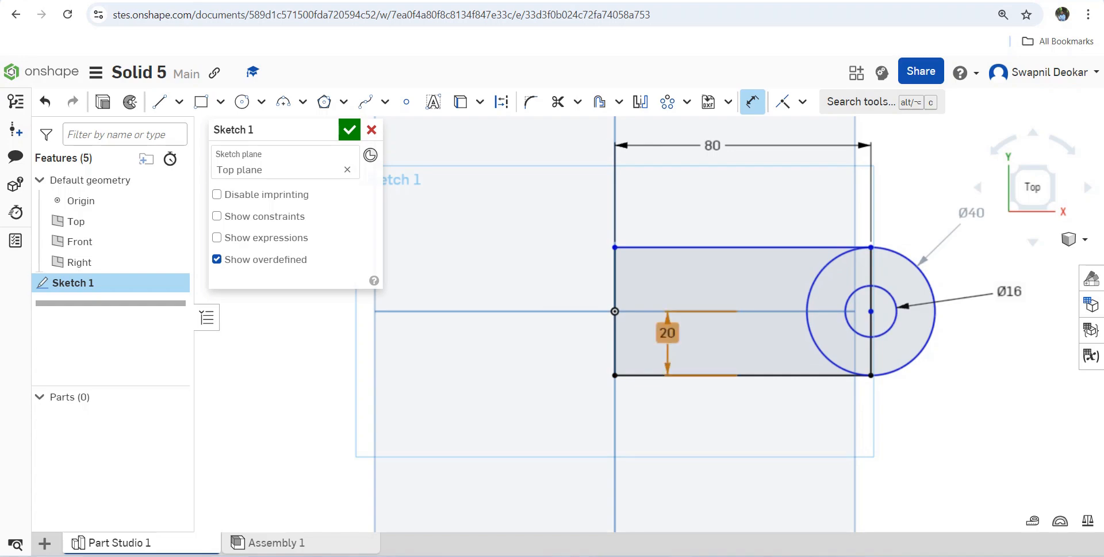
{"action": "key", "text": "Delete"}
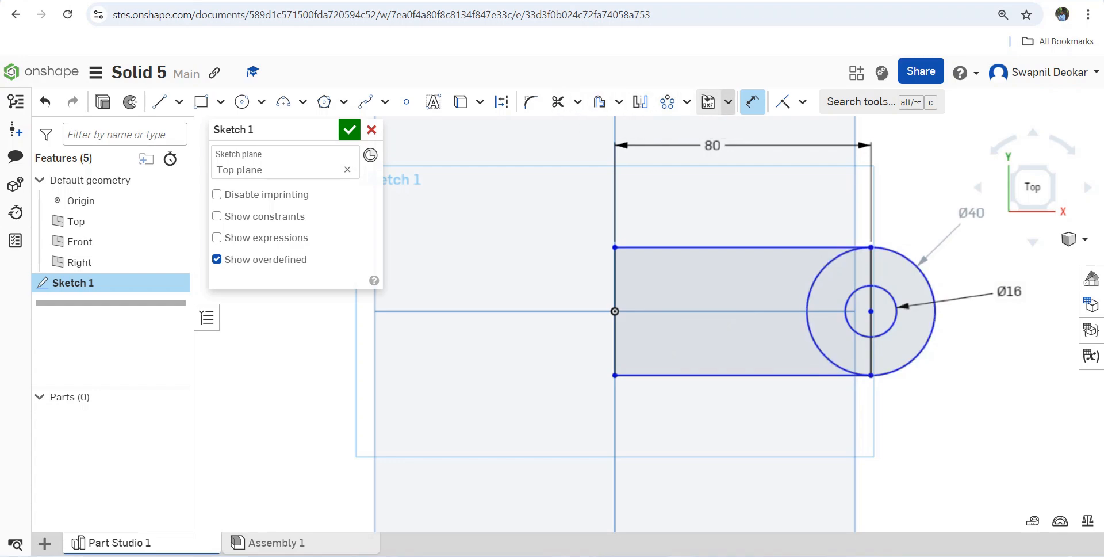
Step: Trim away the outer circle's left half and the rectangle's right edge to leave a round-ended profile, and finish the sketch
{"action": "left_click", "coordinate": [558, 102]}
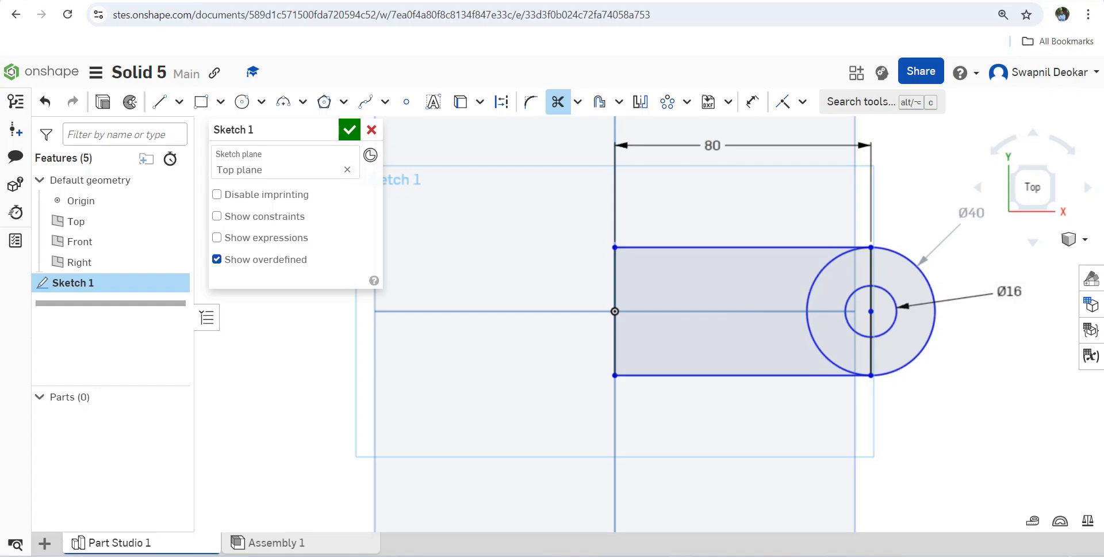
{"action": "left_click_drag", "start_coordinate": [811, 274], "coordinate": [828, 337]}
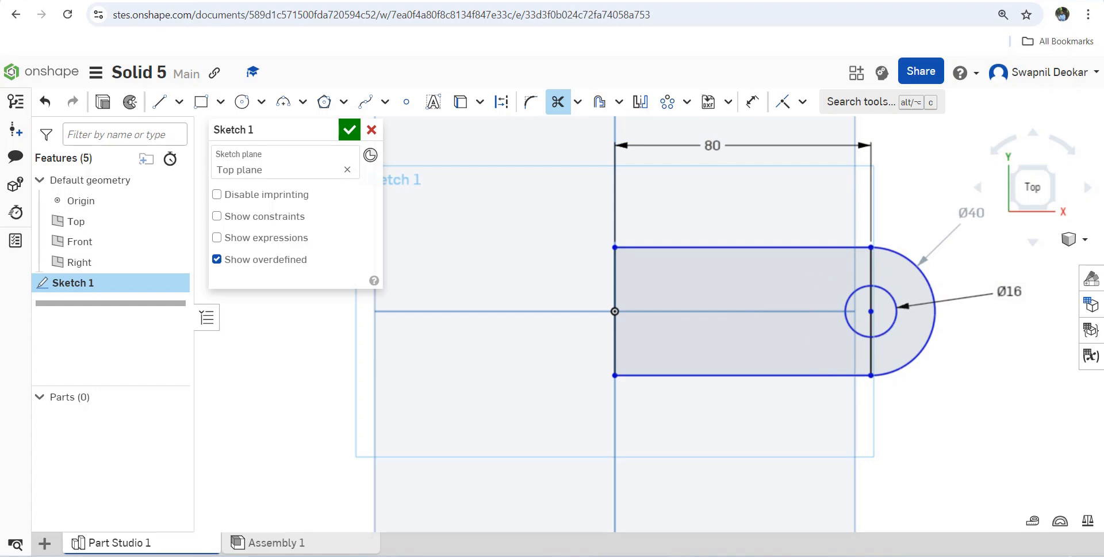
{"action": "left_click_drag", "start_coordinate": [861, 273], "coordinate": [881, 273]}
{"action": "left_click", "coordinate": [871, 299]}
{"action": "left_click", "coordinate": [871, 324]}
{"action": "left_click", "coordinate": [870, 355]}
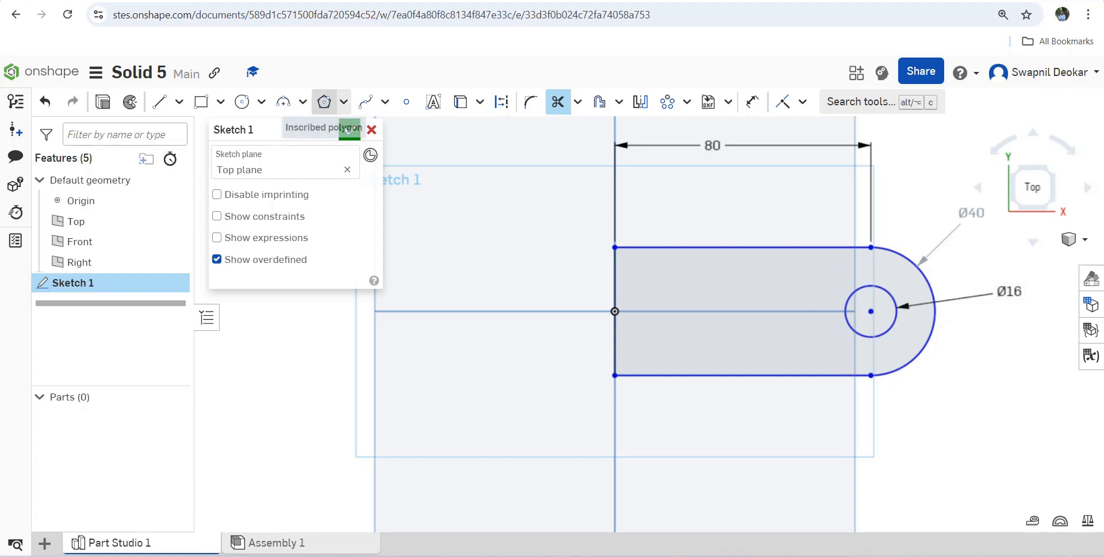
{"action": "left_click", "coordinate": [349, 130]}
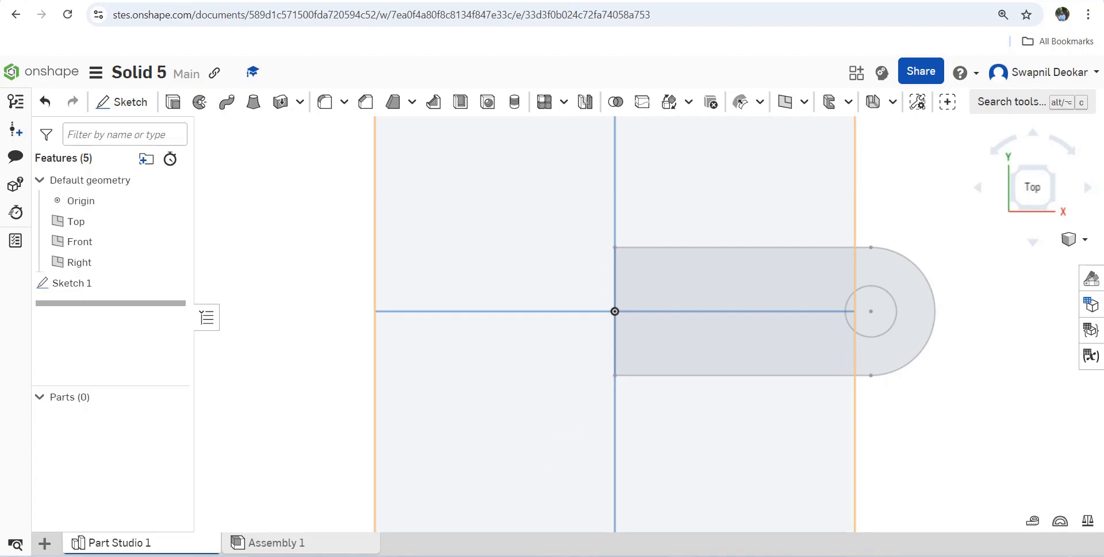
Step: Check the PowerPoint reference drawing and extrude the round-ended profile around its hole symmetrically to a 12 mm depth as a new part
{"action": "right_click_drag", "start_coordinate": [567, 451], "coordinate": [520, 293]}
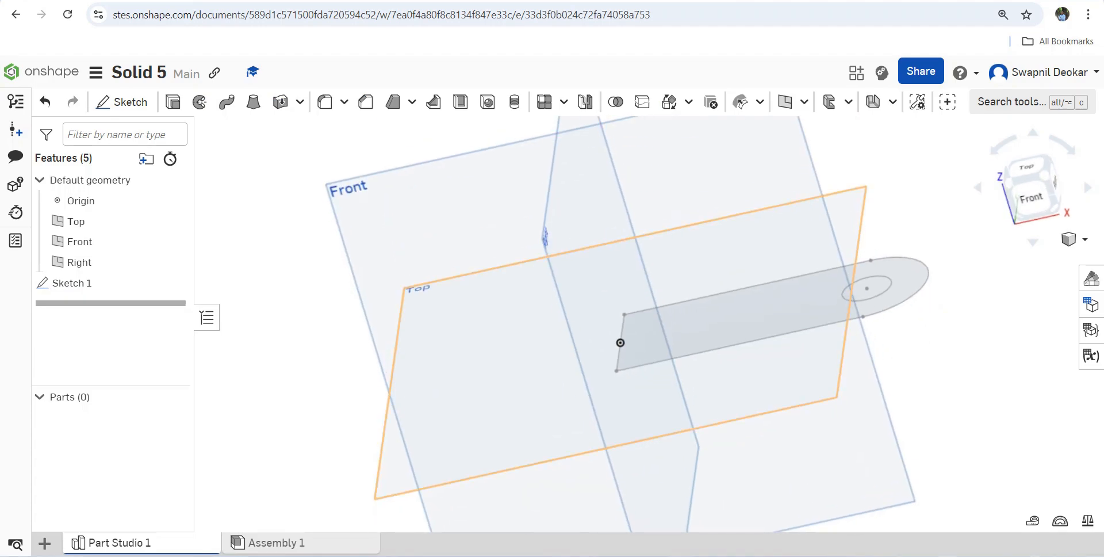
{"action": "left_click", "coordinate": [711, 555]}
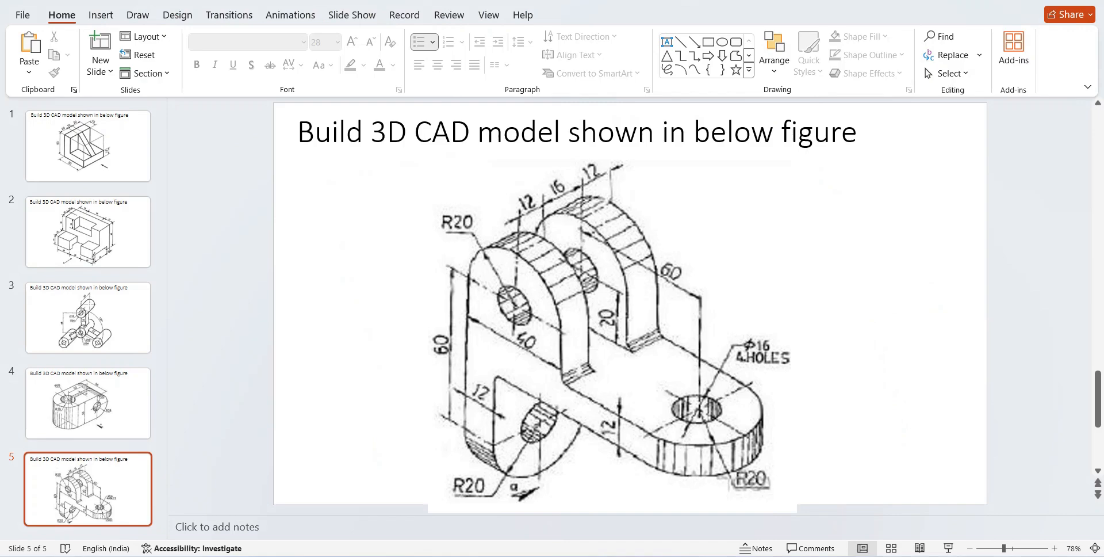
{"action": "left_click", "coordinate": [682, 555]}
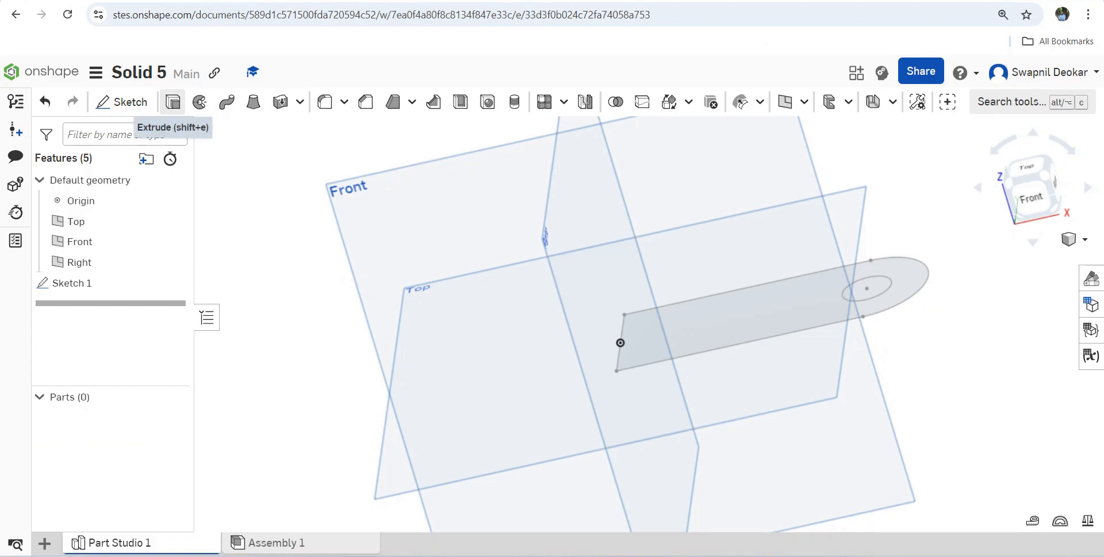
{"action": "left_click", "coordinate": [172, 102]}
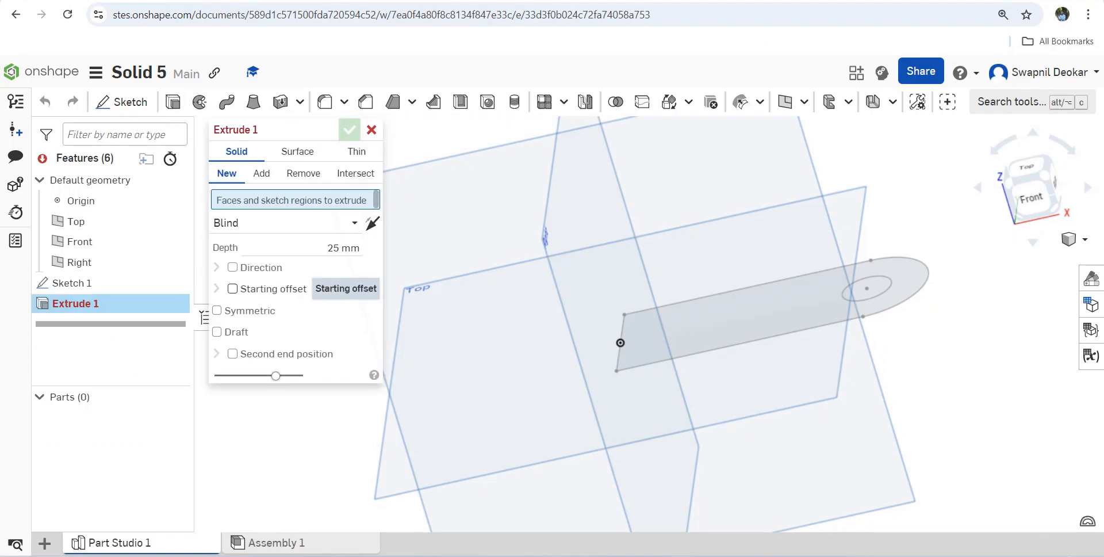
{"action": "left_click", "coordinate": [241, 311]}
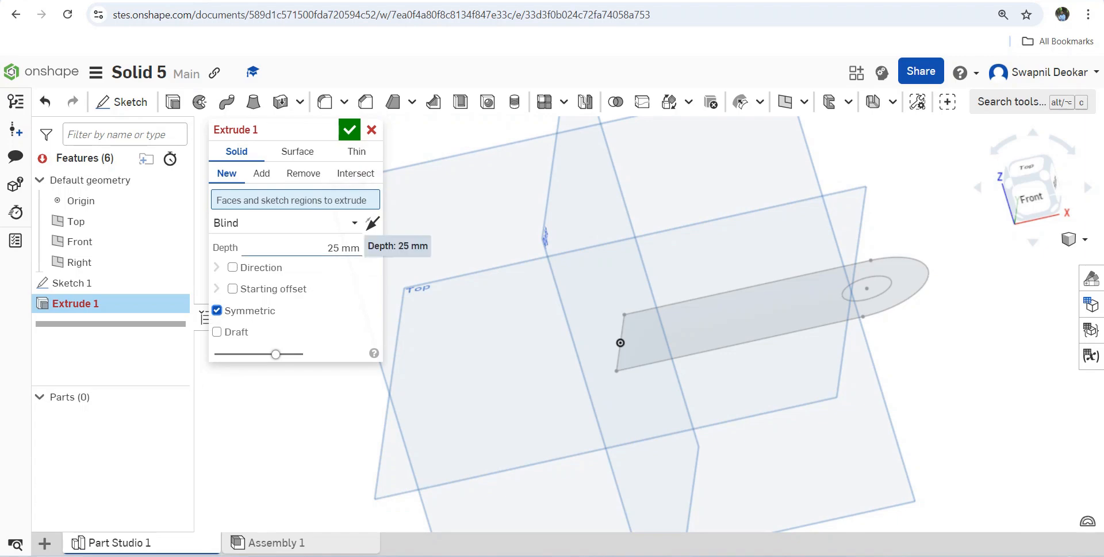
{"action": "left_click", "coordinate": [343, 248]}
{"action": "type", "text": "12"}
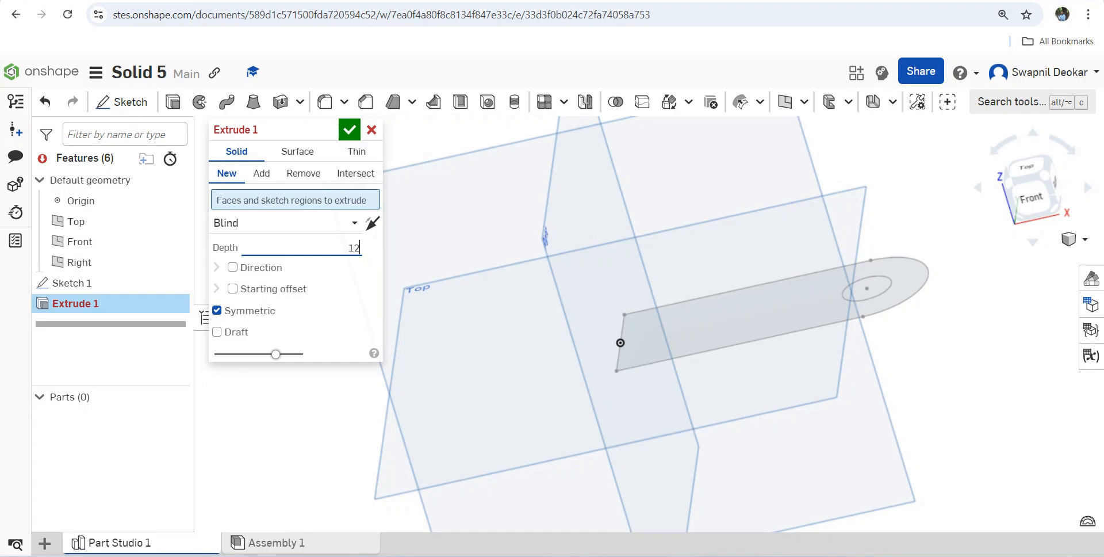
{"action": "left_click", "coordinate": [620, 343]}
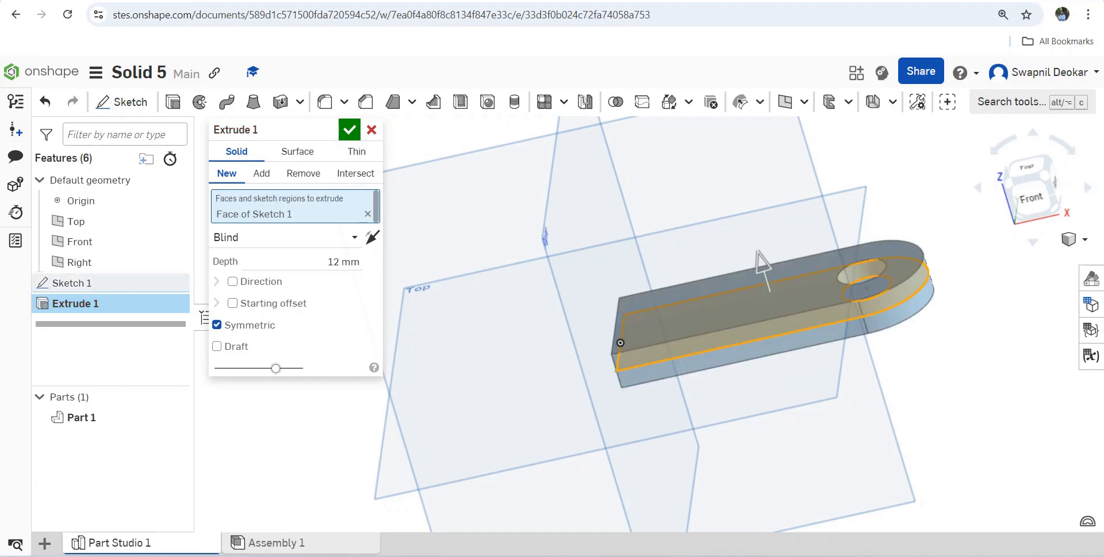
{"action": "left_click", "coordinate": [349, 130]}
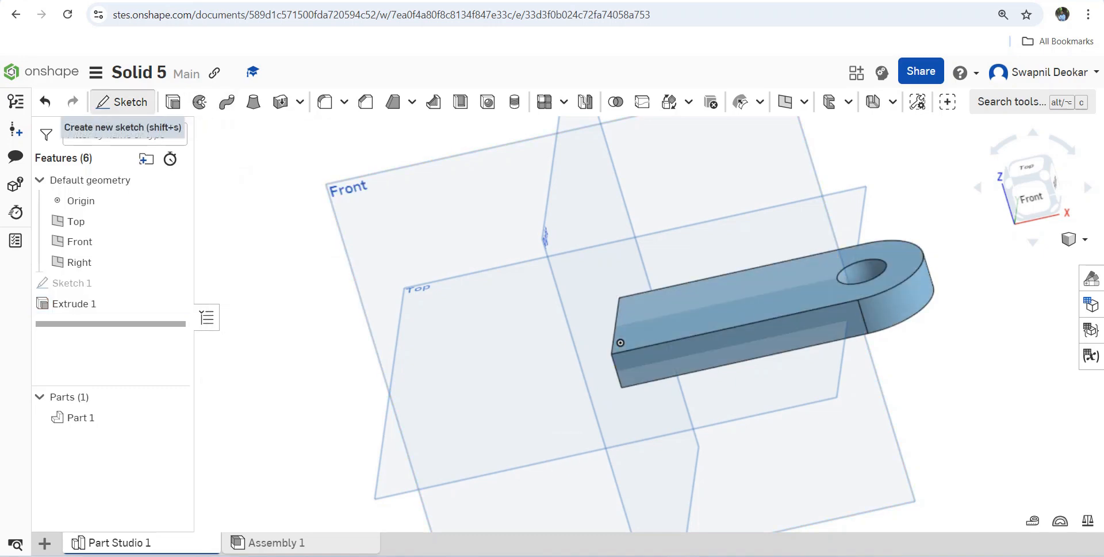
Step: Sketch a rectangle about 30 mm by 16 mm on the plate's long front side face, rising from its upper left corner
{"action": "left_click", "coordinate": [122, 102]}
{"action": "left_click", "coordinate": [621, 342]}
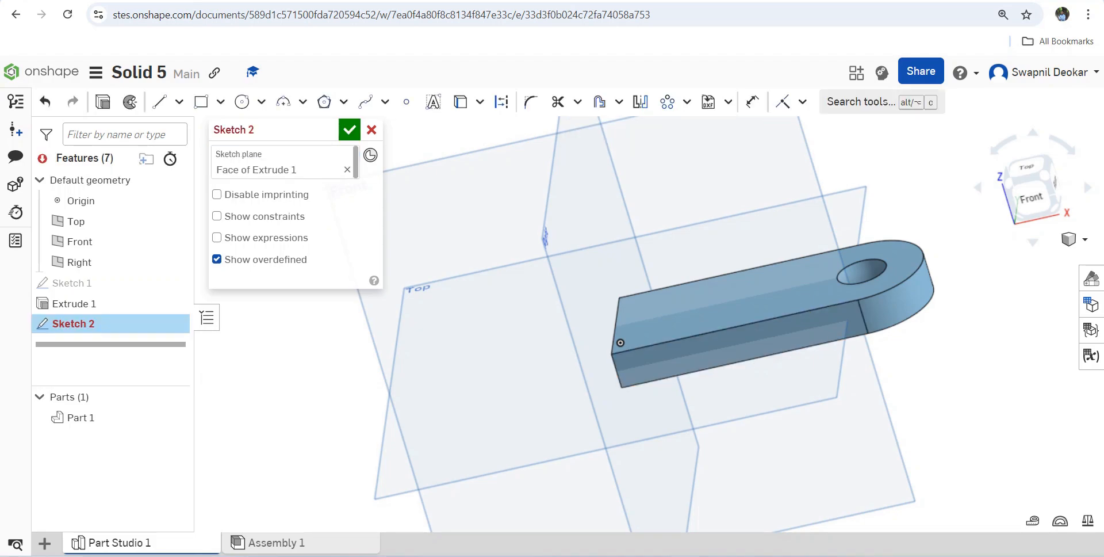
{"action": "right_click", "coordinate": [660, 348]}
{"action": "left_click", "coordinate": [745, 347]}
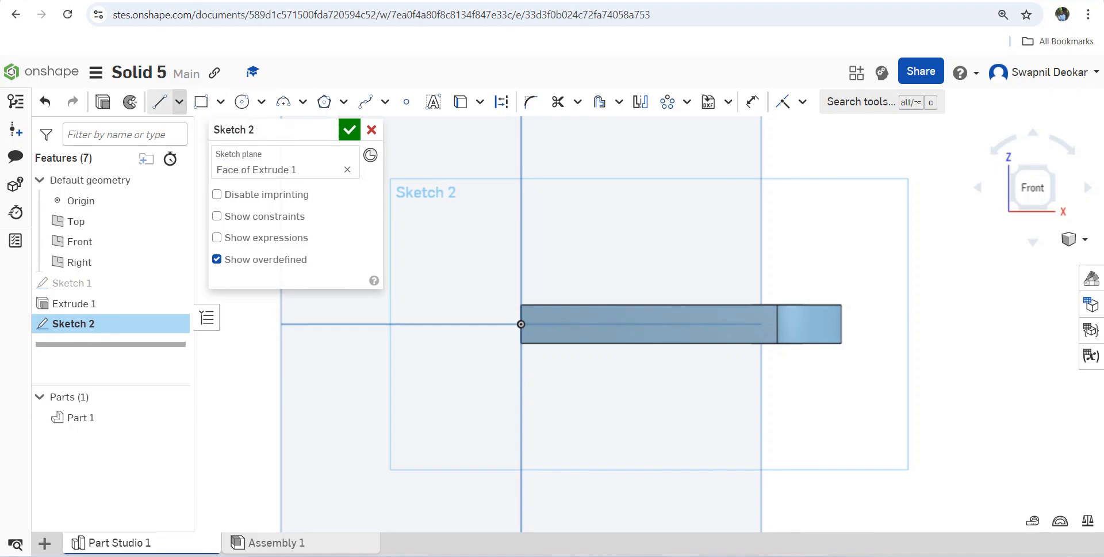
{"action": "left_click", "coordinate": [201, 102]}
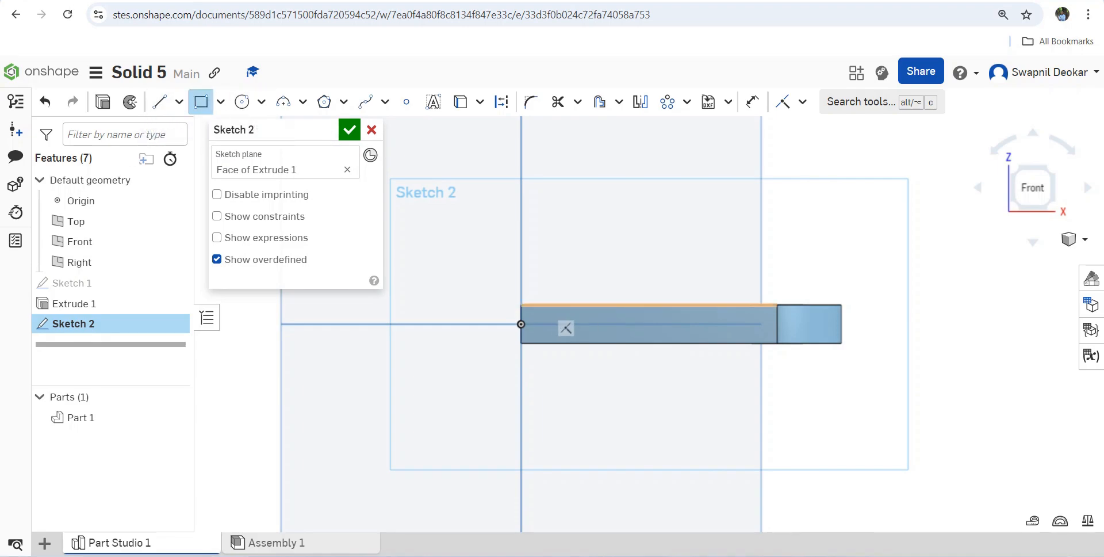
{"action": "left_click", "coordinate": [521, 305]}
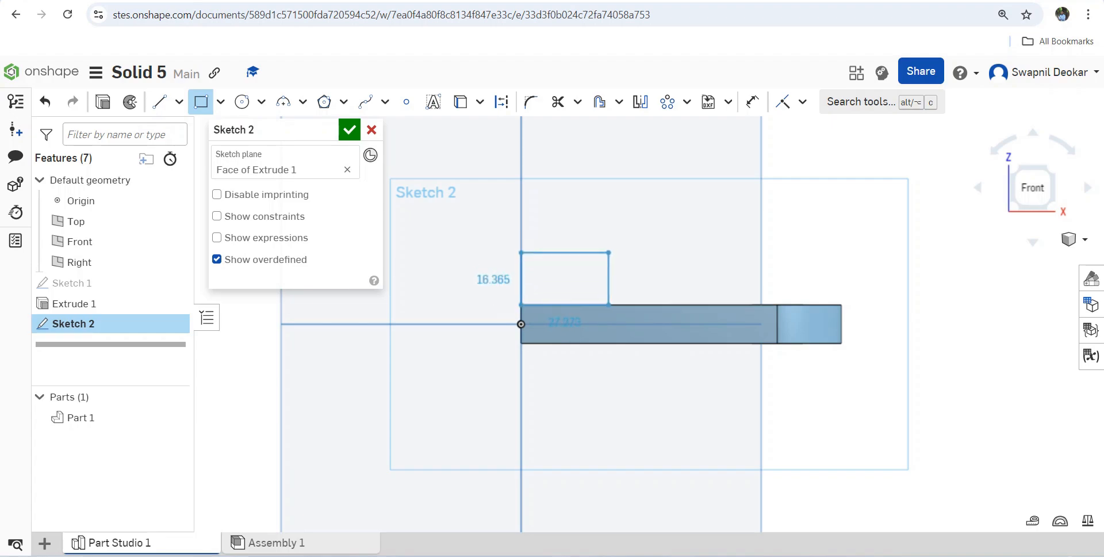
{"action": "left_click", "coordinate": [617, 253]}
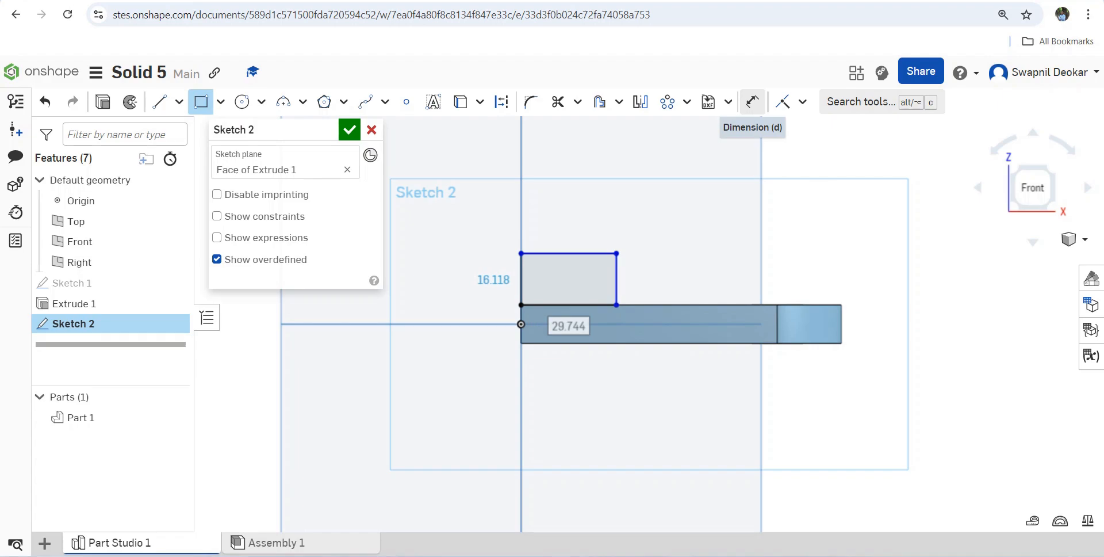
Step: Set the rectangle's height to 20 mm and its width to 40 mm
{"action": "left_click", "coordinate": [752, 101]}
{"action": "left_click", "coordinate": [521, 279]}
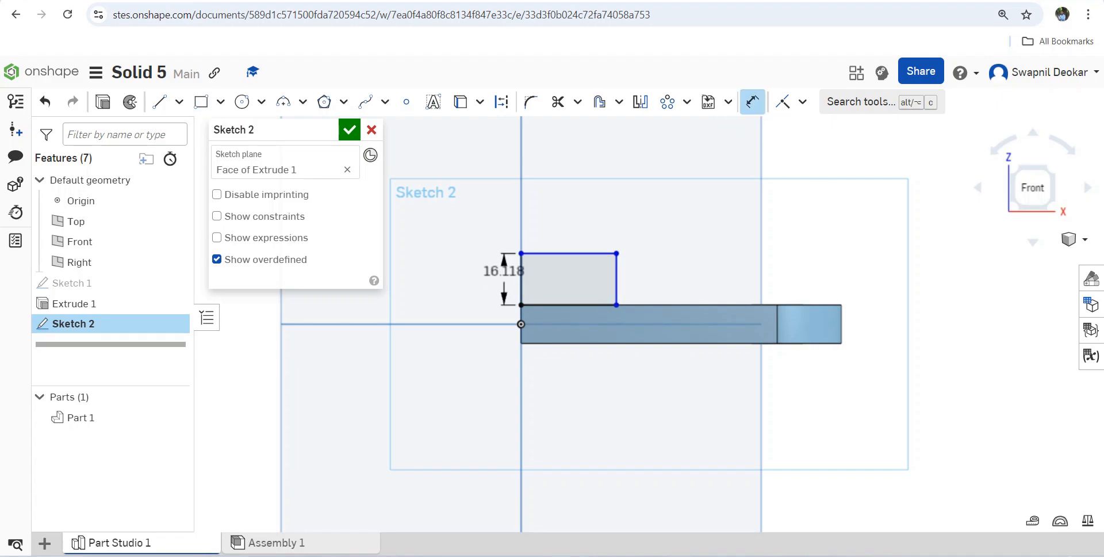
{"action": "left_click", "coordinate": [504, 270]}
{"action": "type", "text": "20"}
{"action": "key", "text": "Return"}
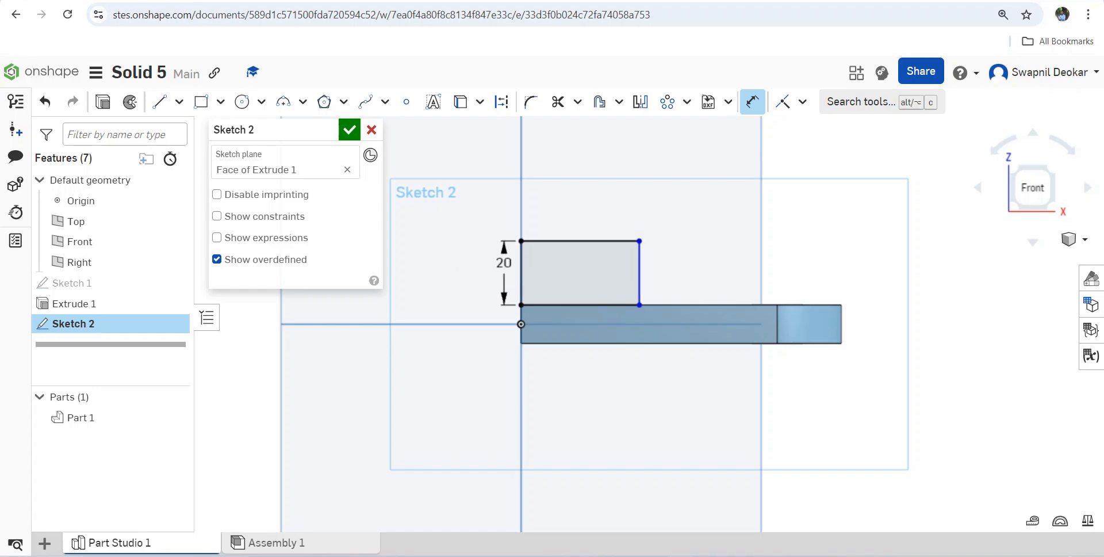
{"action": "left_click", "coordinate": [581, 241]}
{"action": "left_click", "coordinate": [578, 210]}
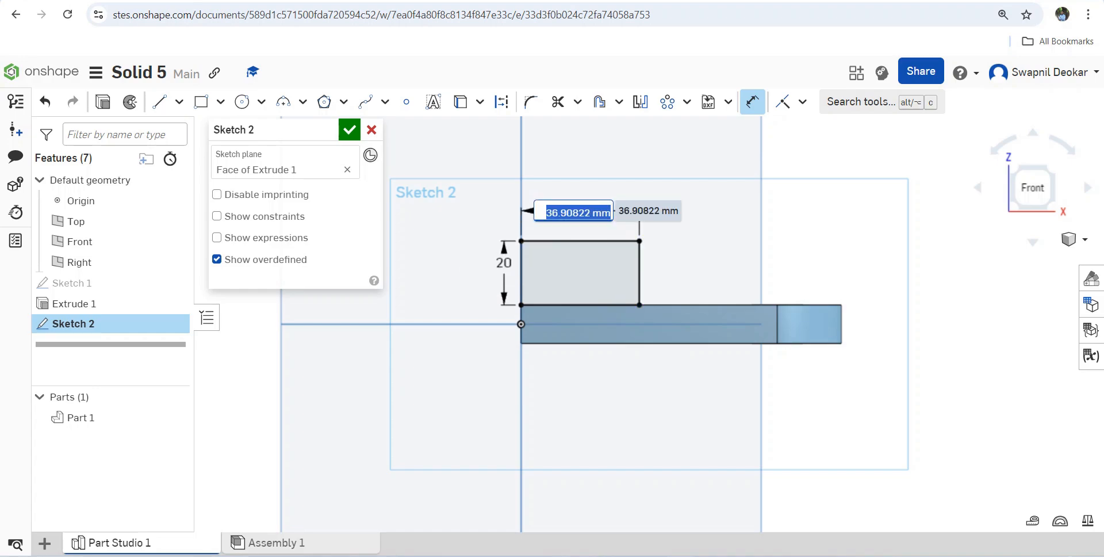
{"action": "type", "text": "40"}
{"action": "key", "text": "Return"}
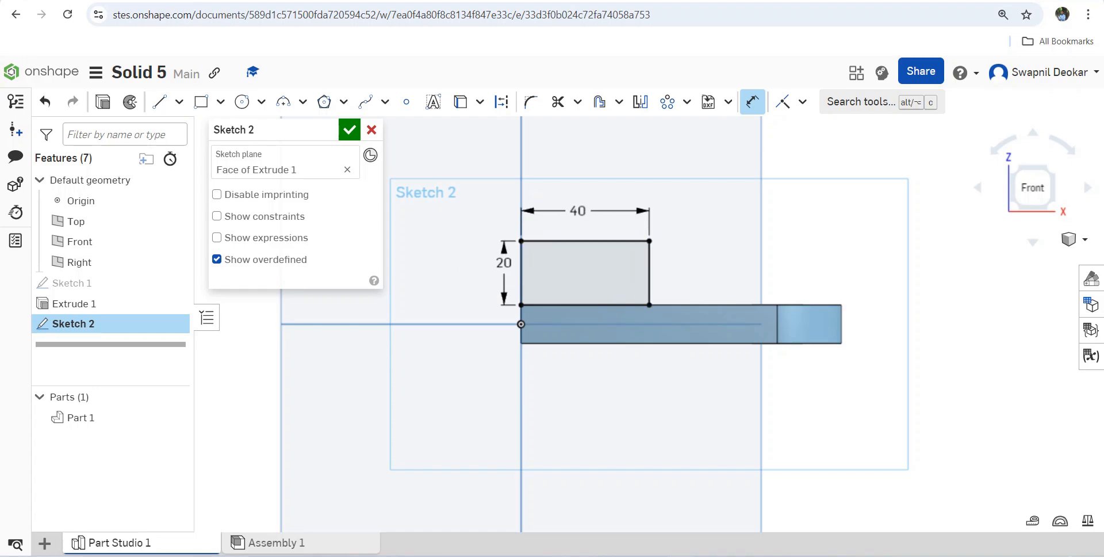
Step: Draw two concentric circles centred on the midpoint of the rectangle's upper edge, one 40 mm in diameter and an inner one about 19 mm
{"action": "left_click", "coordinate": [242, 102]}
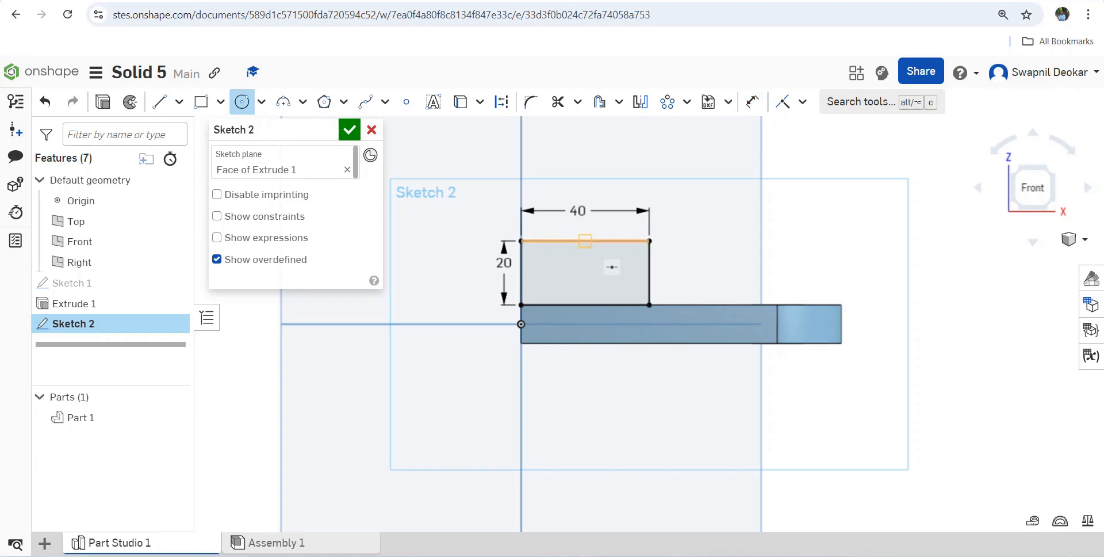
{"action": "left_click", "coordinate": [586, 240]}
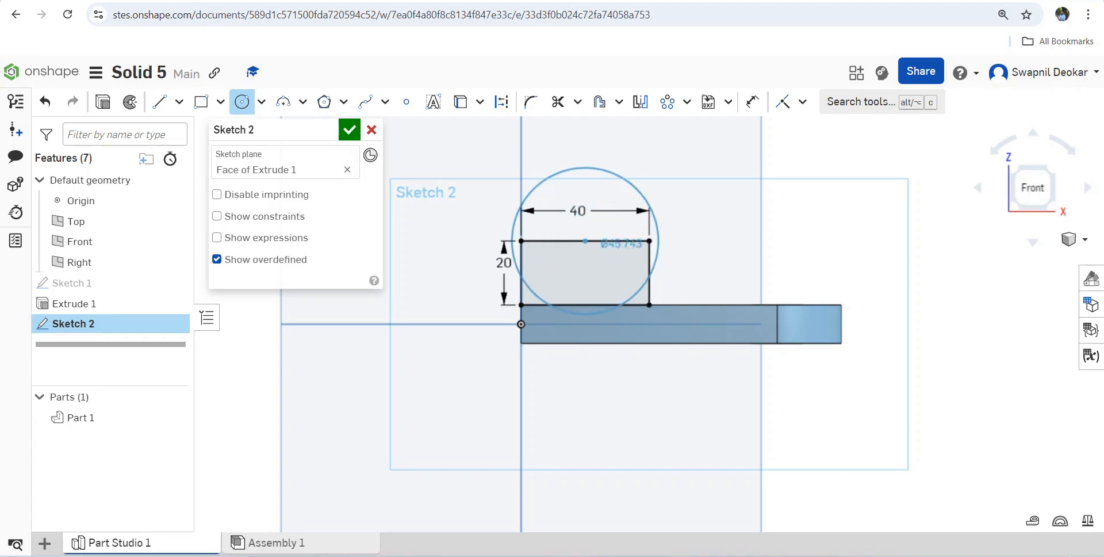
{"action": "left_click", "coordinate": [649, 241]}
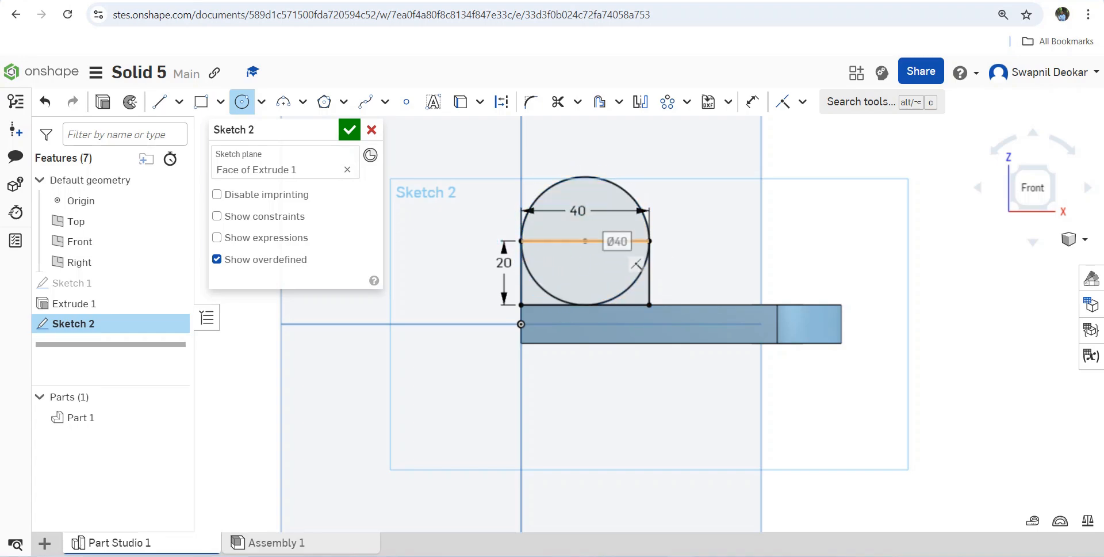
{"action": "left_click", "coordinate": [585, 240]}
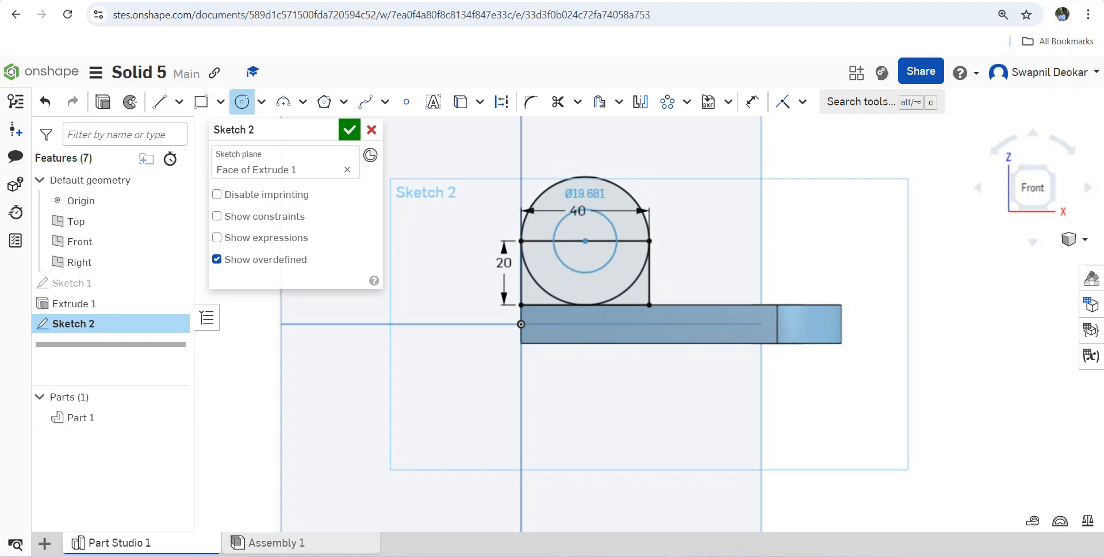
{"action": "left_click", "coordinate": [607, 262]}
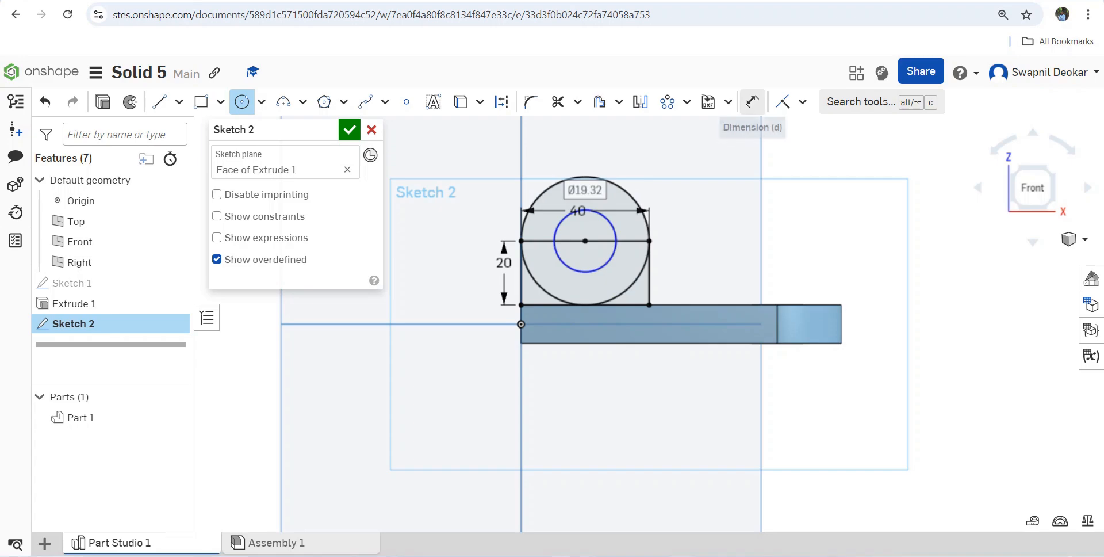
Step: Set the inner circle's diameter to 16 mm and dimension the outer circle's diameter
{"action": "left_click", "coordinate": [752, 101]}
{"action": "left_click", "coordinate": [609, 219]}
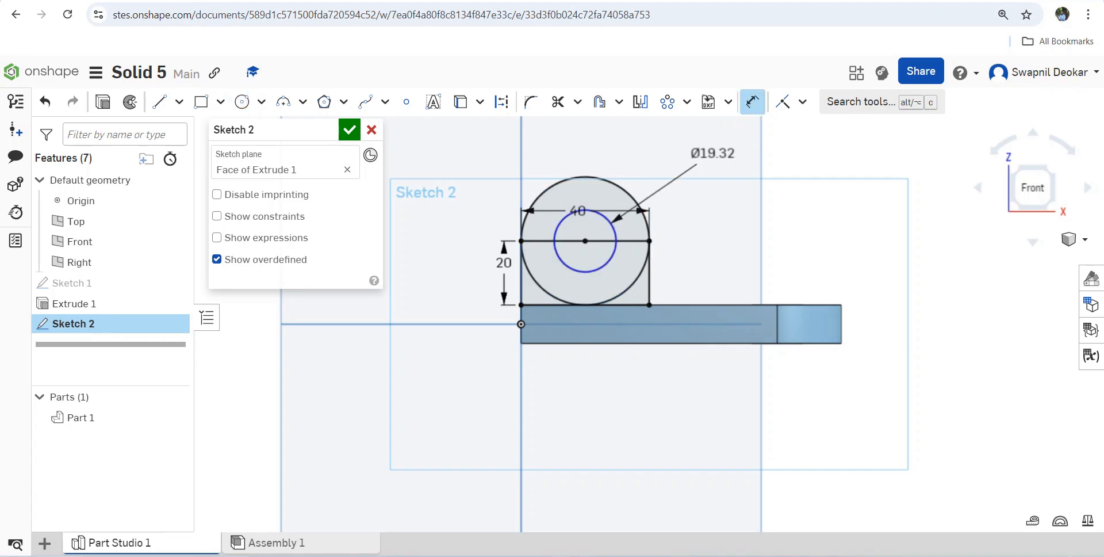
{"action": "left_click", "coordinate": [707, 159]}
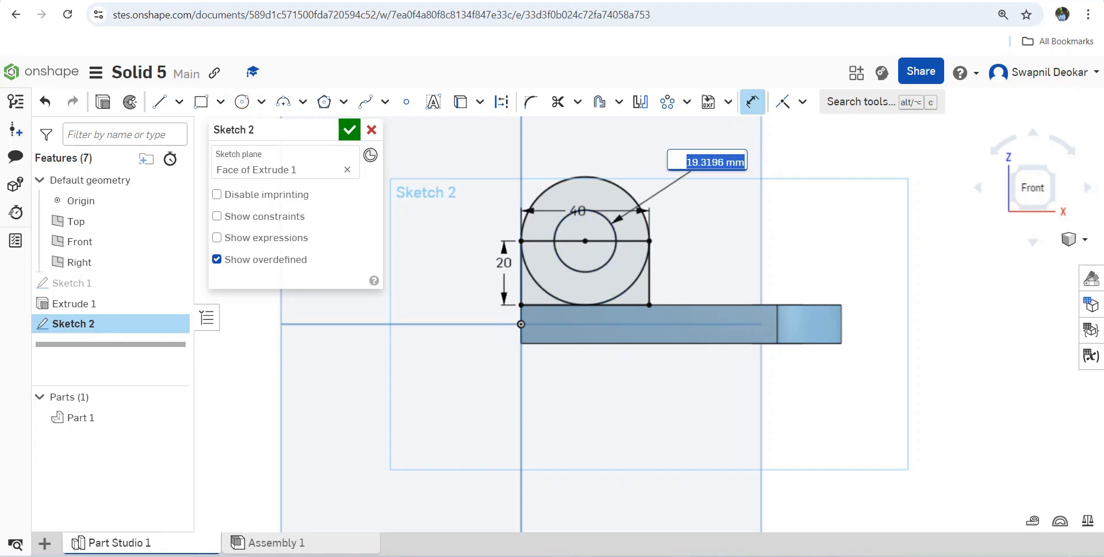
{"action": "type", "text": "16"}
{"action": "key", "text": "Return"}
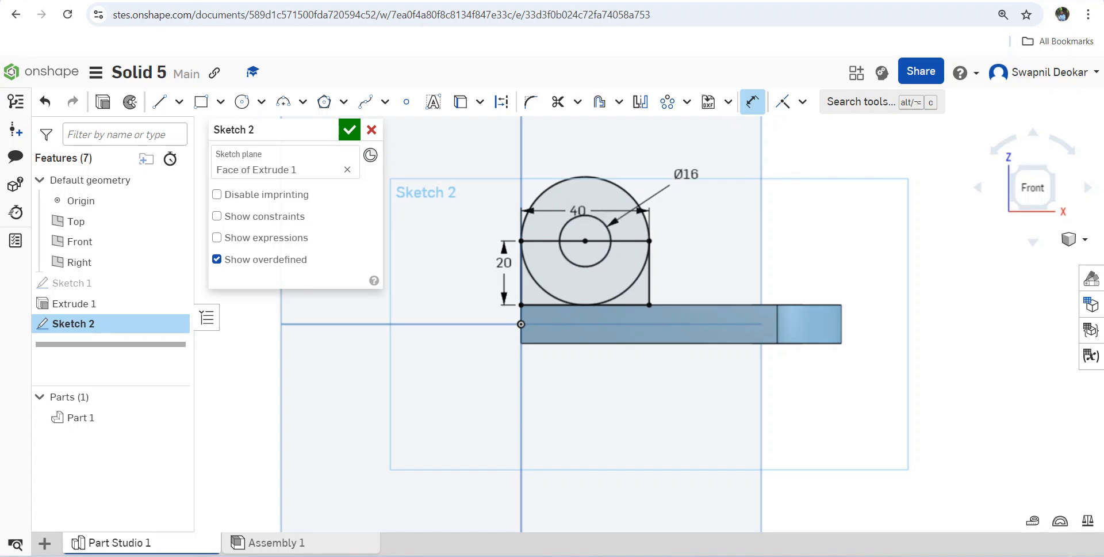
{"action": "left_click", "coordinate": [623, 186]}
{"action": "left_click", "coordinate": [643, 153]}
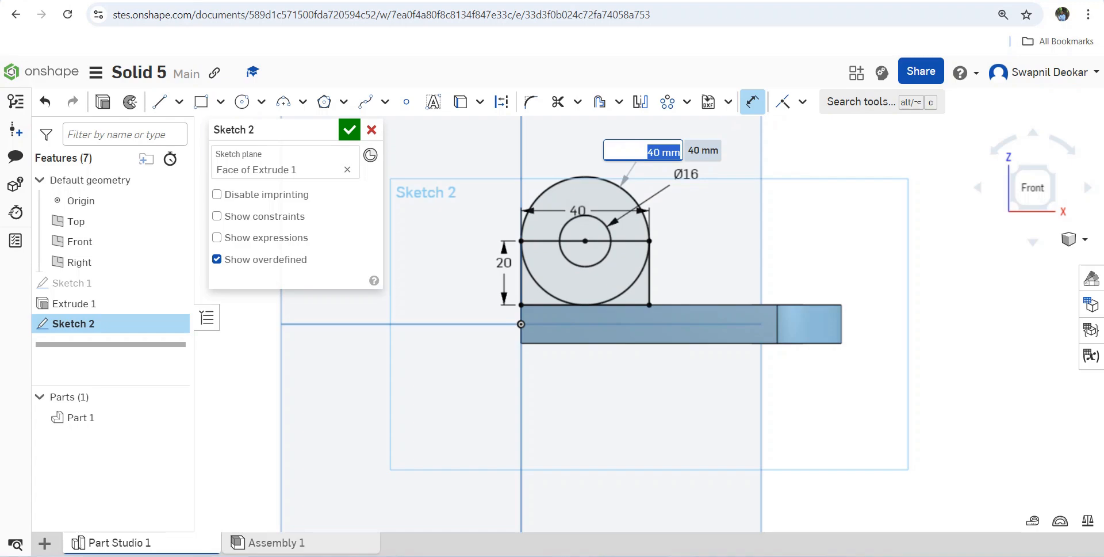
{"action": "key", "text": "Return"}
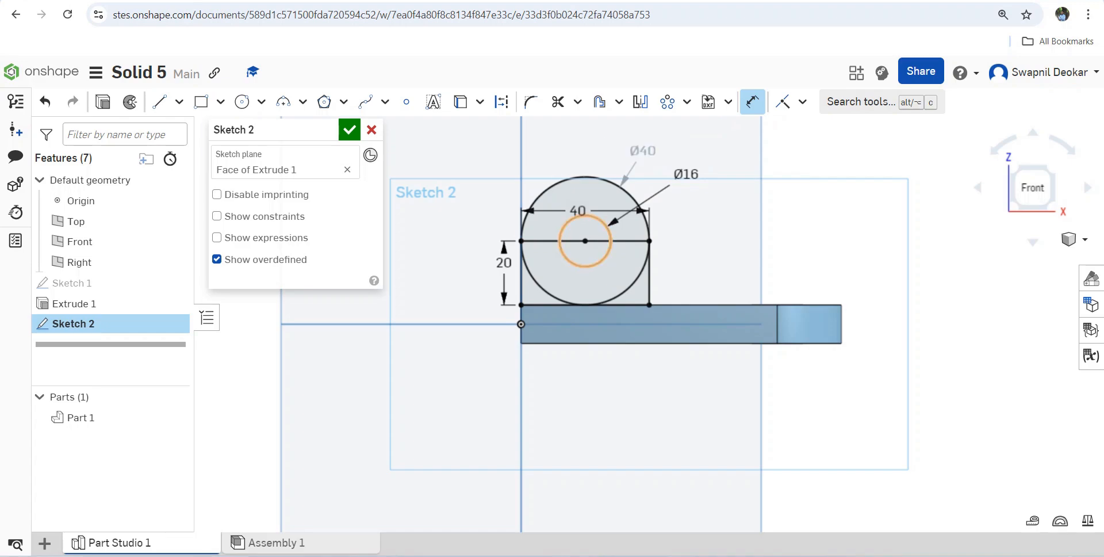
Step: Delete the rectangle's 40 mm width dimension and its upper edge running through the circles
{"action": "key", "text": "Delete"}
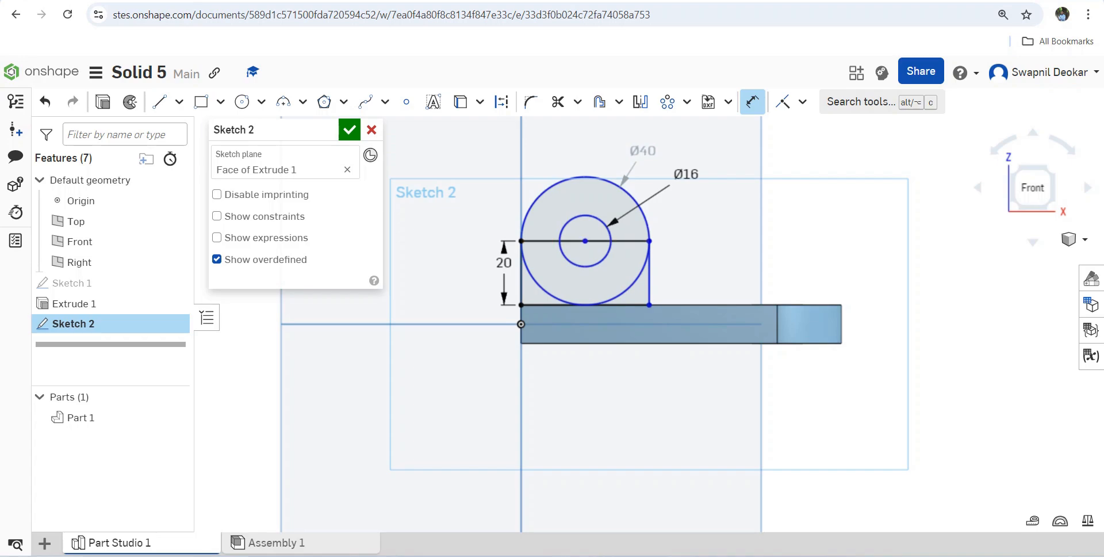
{"action": "left_click", "coordinate": [630, 241]}
{"action": "key", "text": "Escape"}
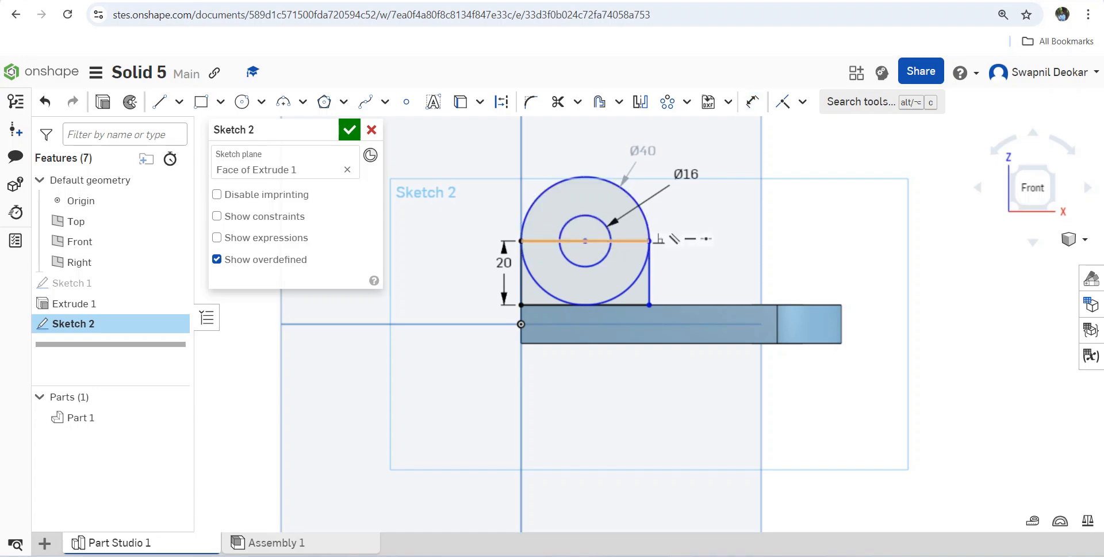
{"action": "left_click", "coordinate": [626, 241]}
{"action": "key", "text": "Delete"}
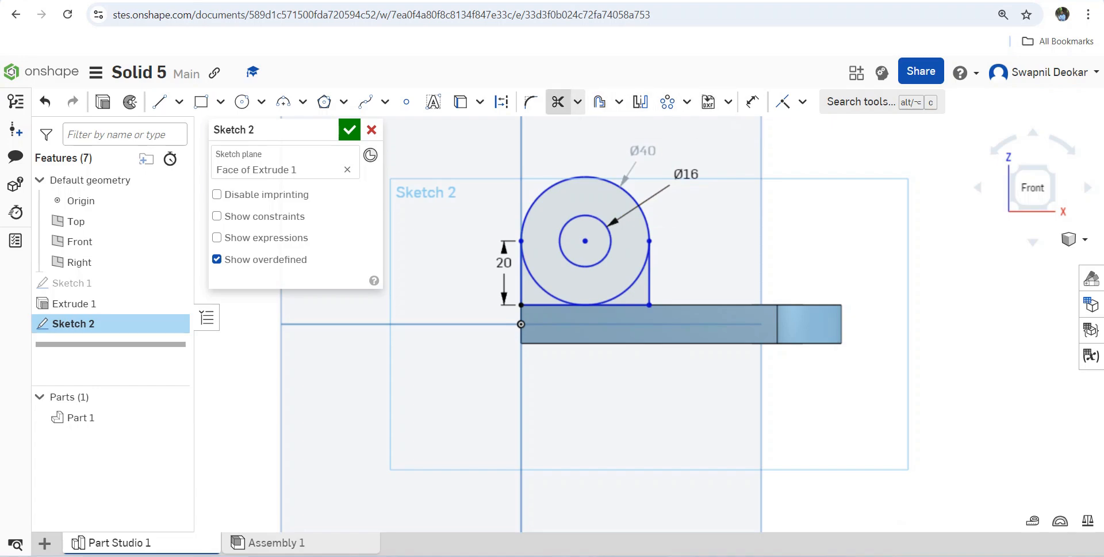
Step: Trim away the outer circle's lower half to leave a round-topped lug profile, and finish the sketch
{"action": "left_click", "coordinate": [558, 101]}
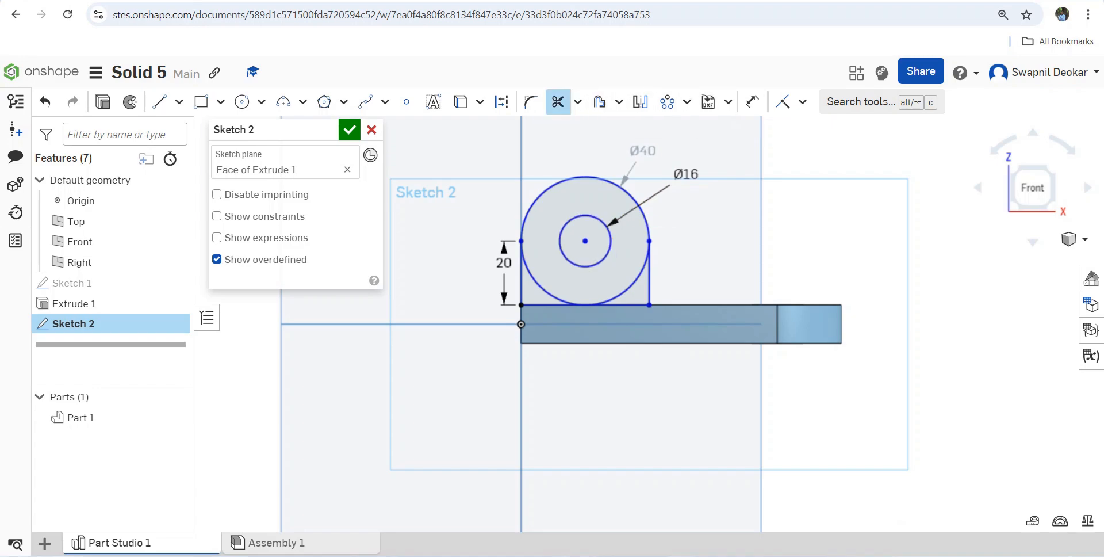
{"action": "left_click", "coordinate": [630, 286]}
{"action": "left_click_drag", "start_coordinate": [544, 283], "coordinate": [553, 279]}
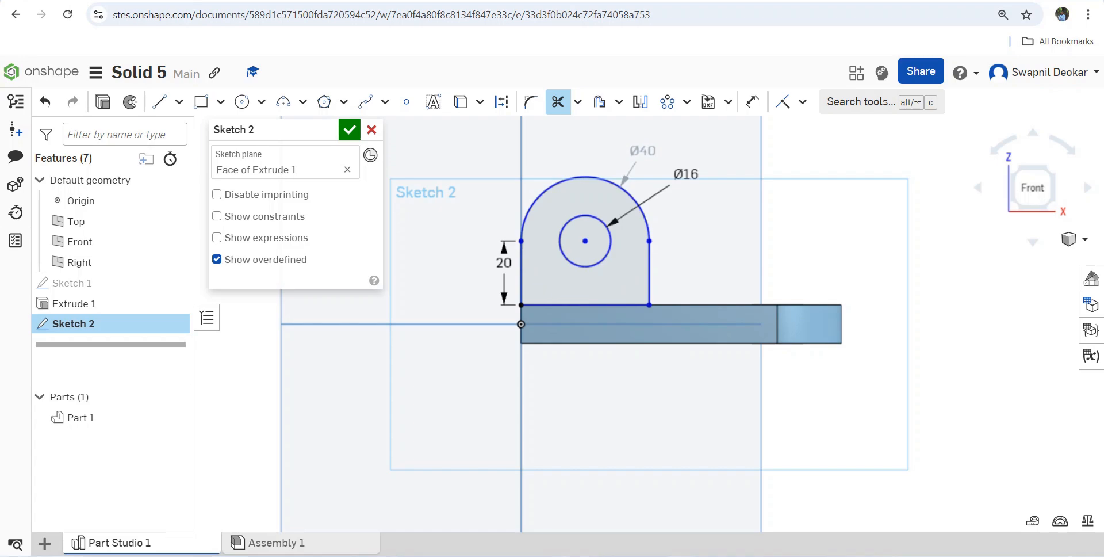
{"action": "right_click_drag", "start_coordinate": [581, 247], "coordinate": [556, 252]}
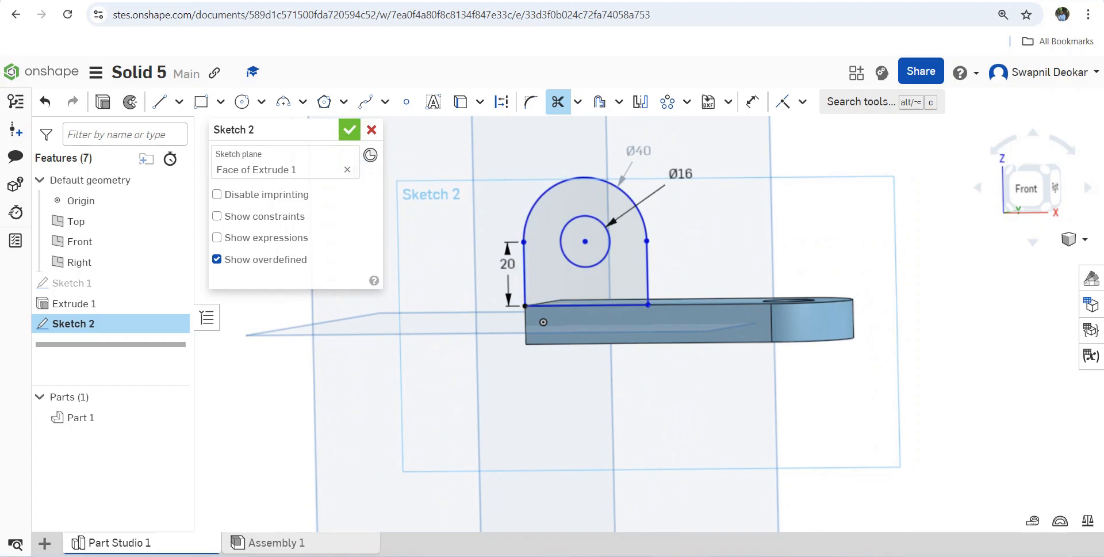
{"action": "left_click", "coordinate": [349, 129]}
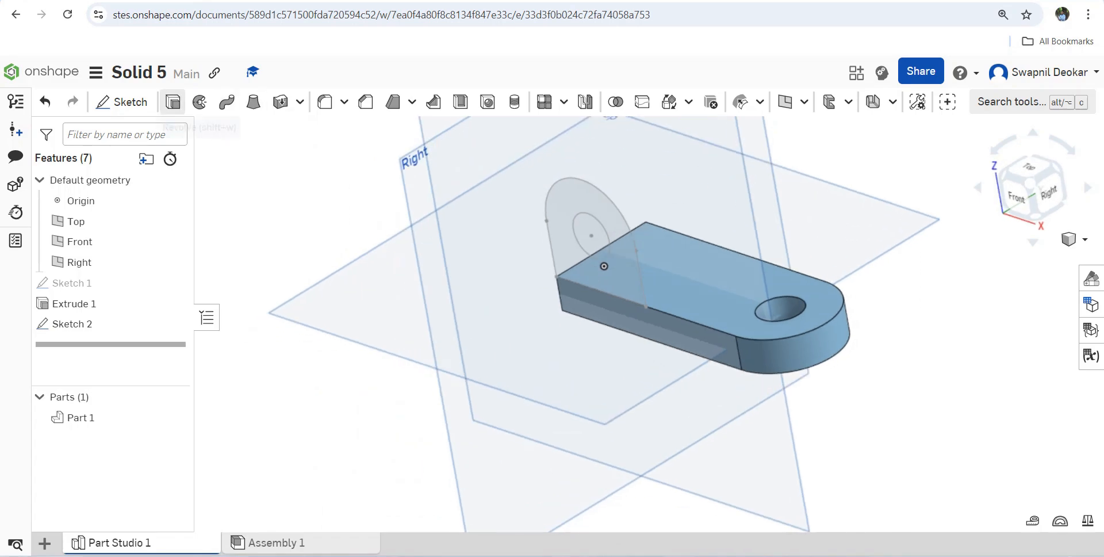
Step: Extrude the lug profile 12 mm deep with a starting offset enabled, consulting the reference drawing for the lug spacing
{"action": "left_click", "coordinate": [172, 102]}
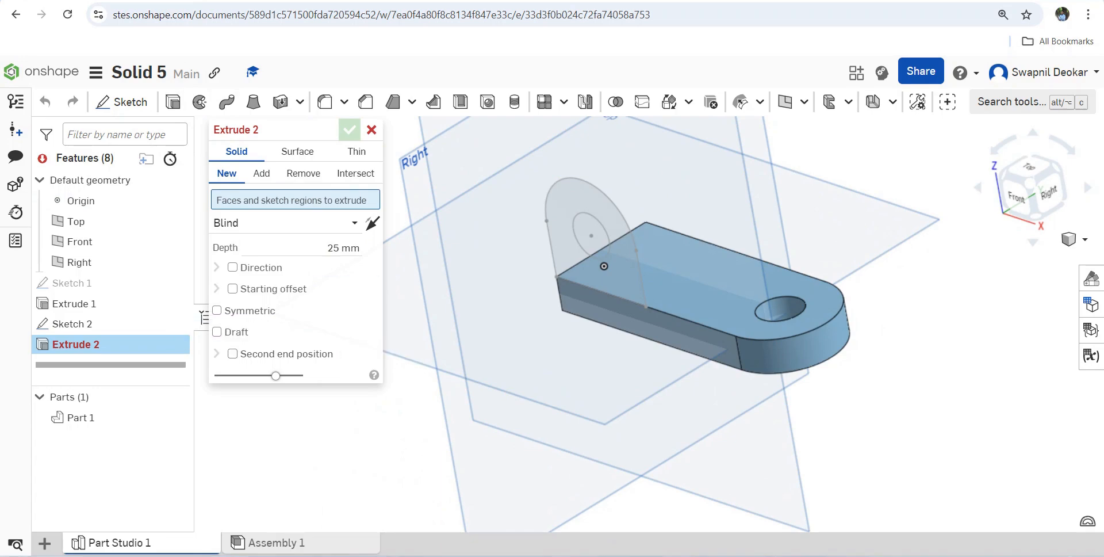
{"action": "left_click", "coordinate": [232, 288]}
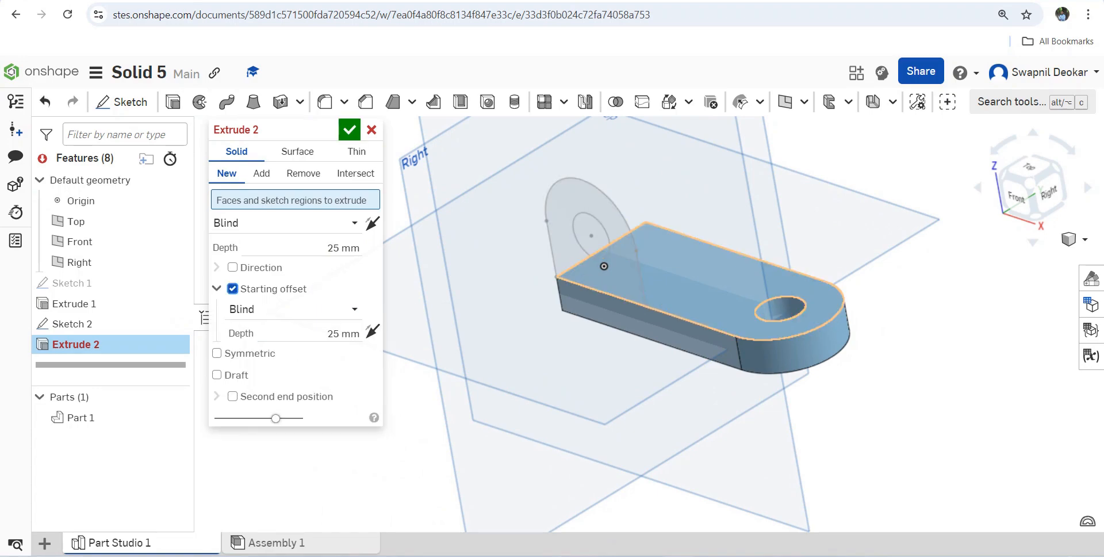
{"action": "key", "text": "alt+Tab"}
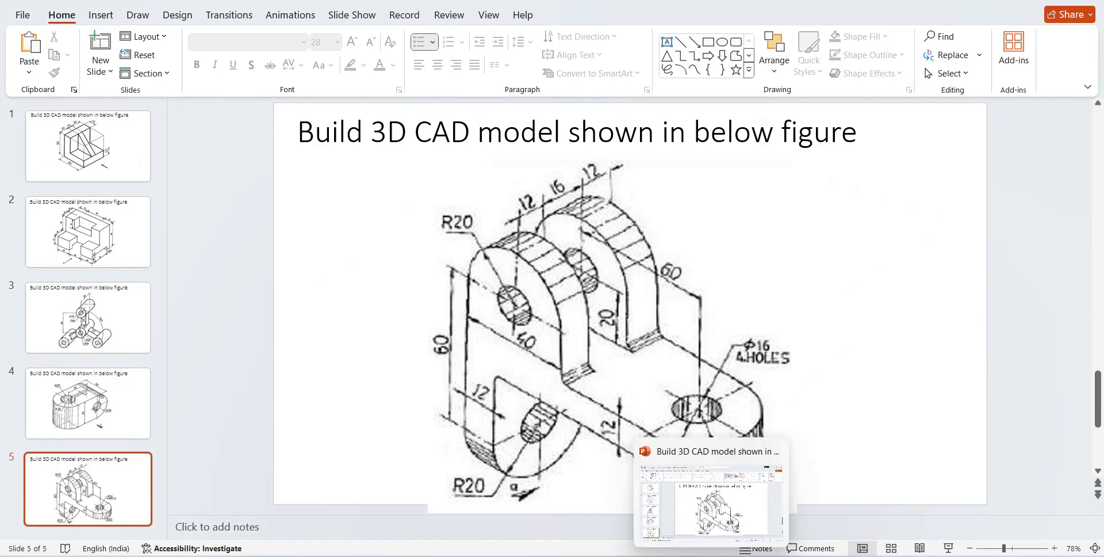
{"action": "mouse_move", "coordinate": [692, 556]}
{"action": "left_click", "coordinate": [696, 505]}
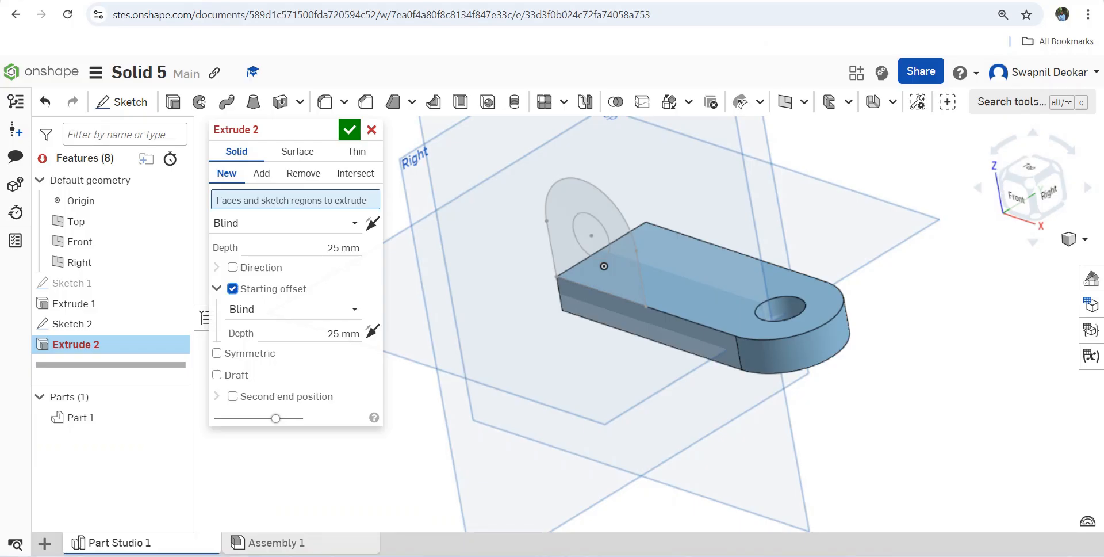
{"action": "left_click", "coordinate": [339, 248]}
{"action": "type", "text": "12"}
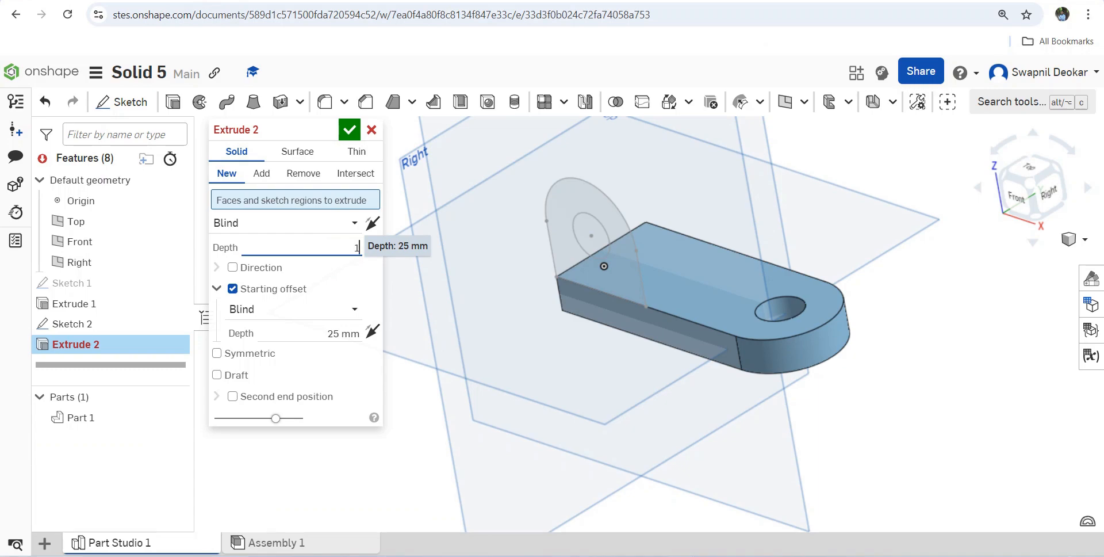
{"action": "left_click", "coordinate": [604, 266]}
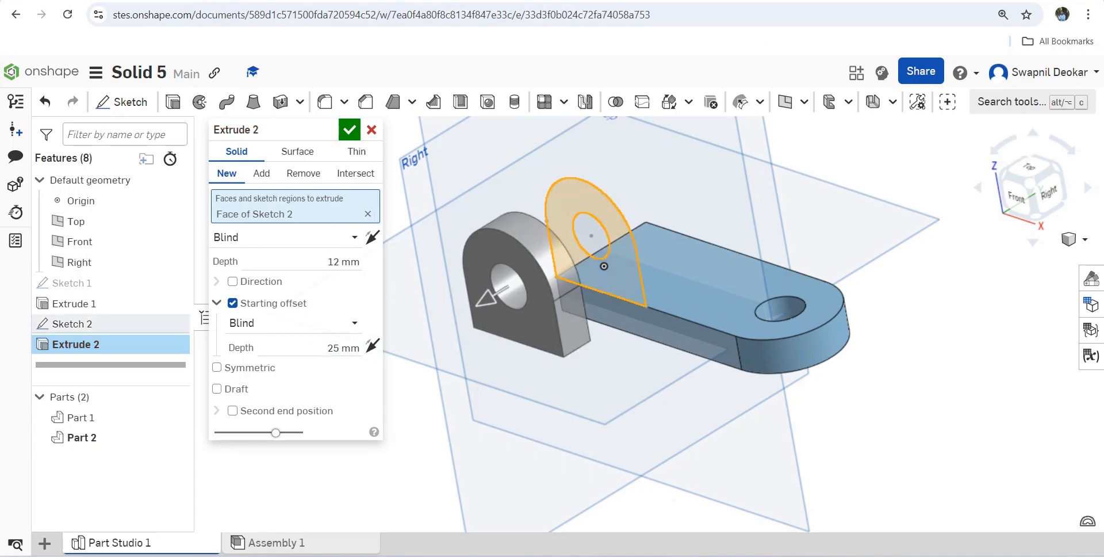
Step: Set the extrusion's starting offset to 28 mm, reverse both directions toward the base, and complete the far lug
{"action": "left_click", "coordinate": [492, 296]}
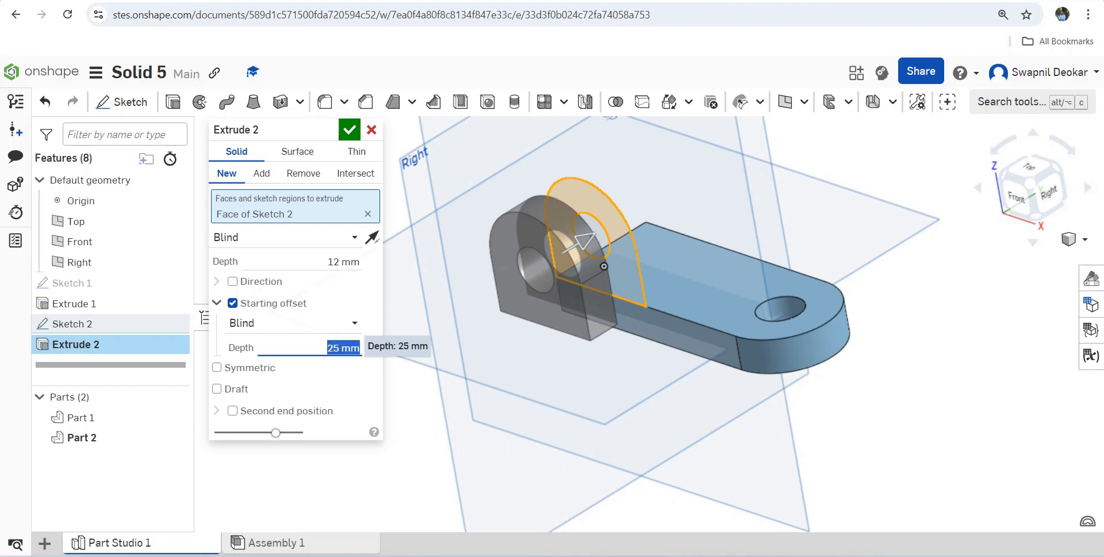
{"action": "type", "text": "28"}
{"action": "key", "text": "Return"}
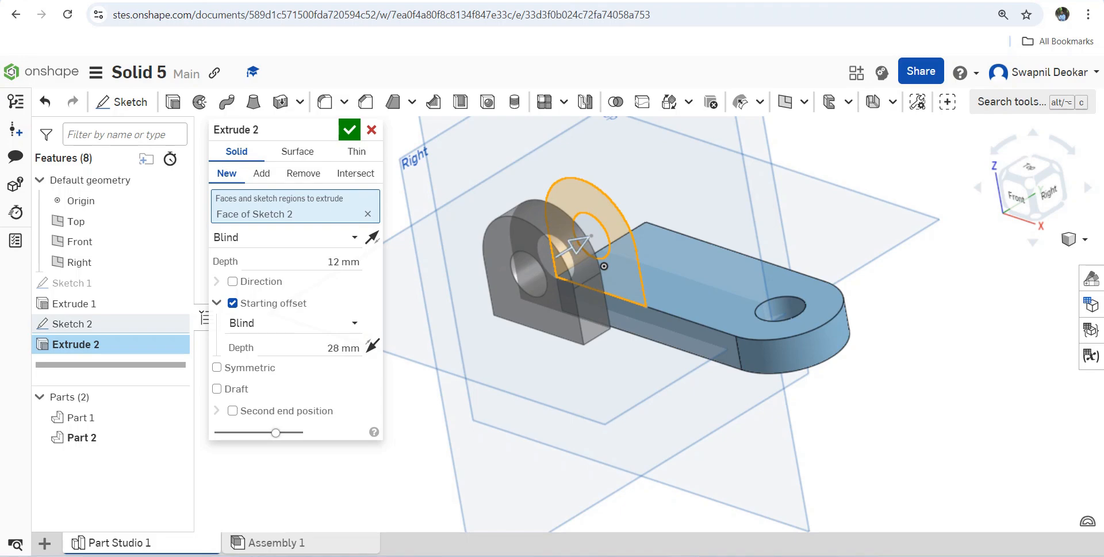
{"action": "left_click", "coordinate": [373, 345]}
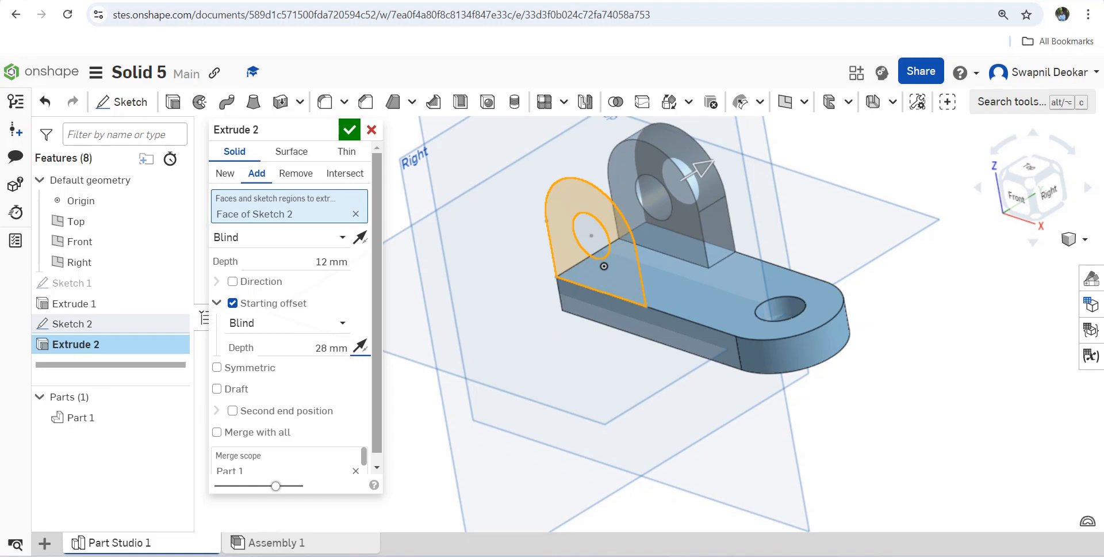
{"action": "mouse_move", "coordinate": [646, 306]}
{"action": "right_mouse_down"}
{"action": "mouse_move", "coordinate": [565, 348]}
{"action": "mouse_move", "coordinate": [629, 310]}
{"action": "right_mouse_up"}
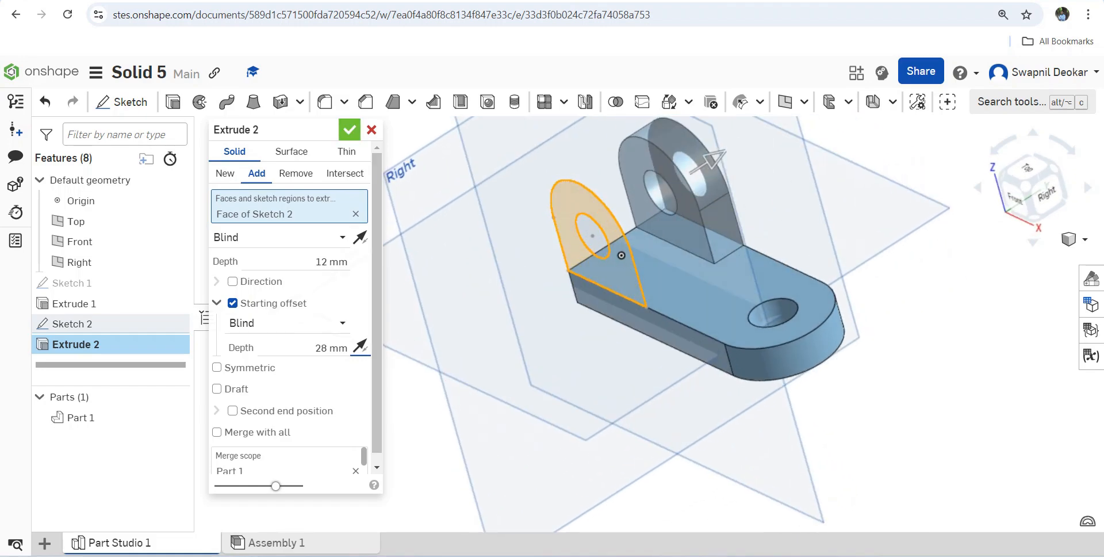
{"action": "left_click", "coordinate": [349, 130]}
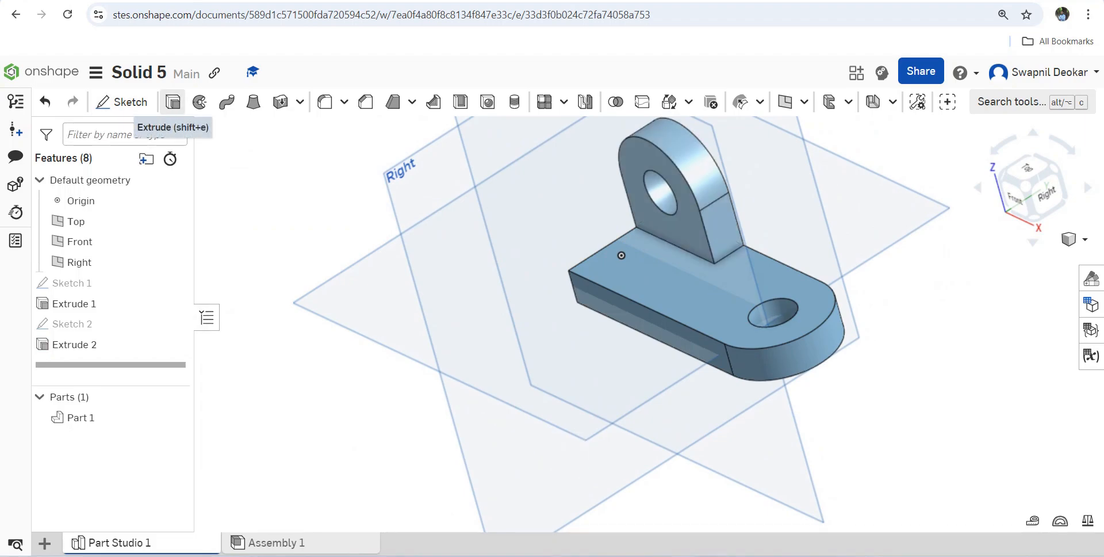
Step: Extrude the same lug sketch 12 mm inward over the base to form the near lug
{"action": "left_click", "coordinate": [172, 102]}
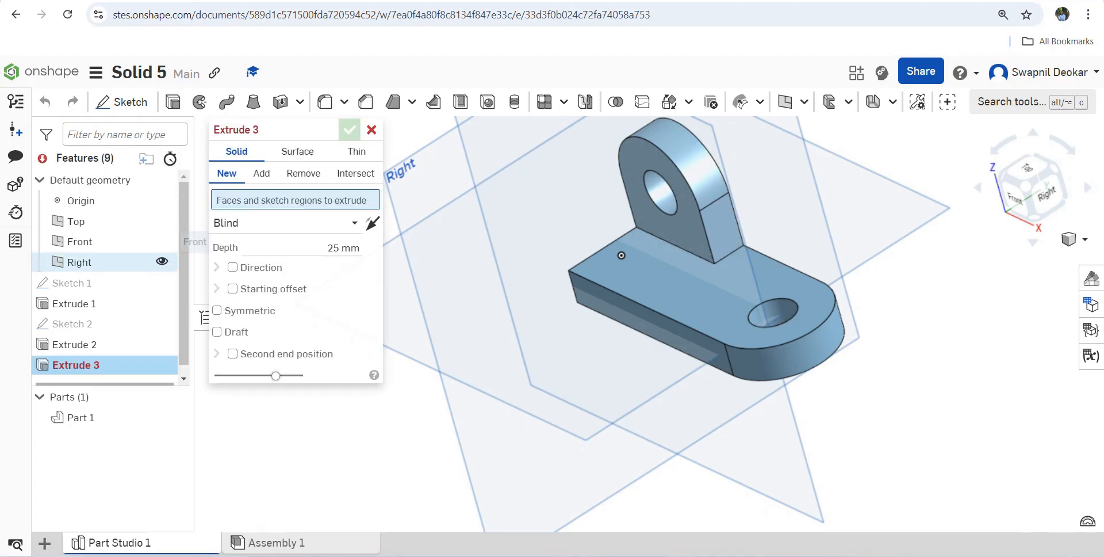
{"action": "left_click", "coordinate": [87, 324]}
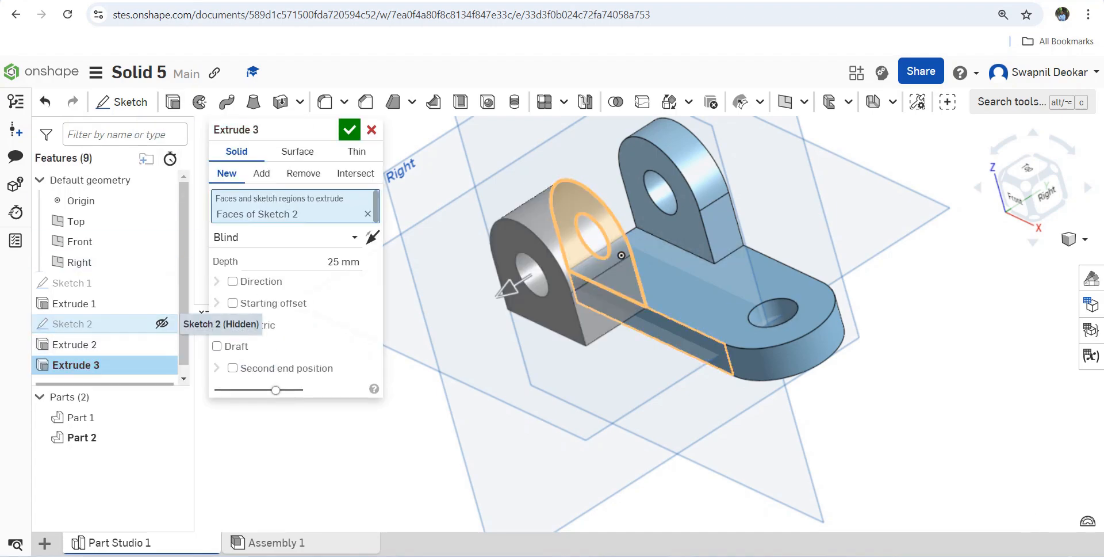
{"action": "left_click", "coordinate": [372, 237]}
{"action": "left_click", "coordinate": [345, 262]}
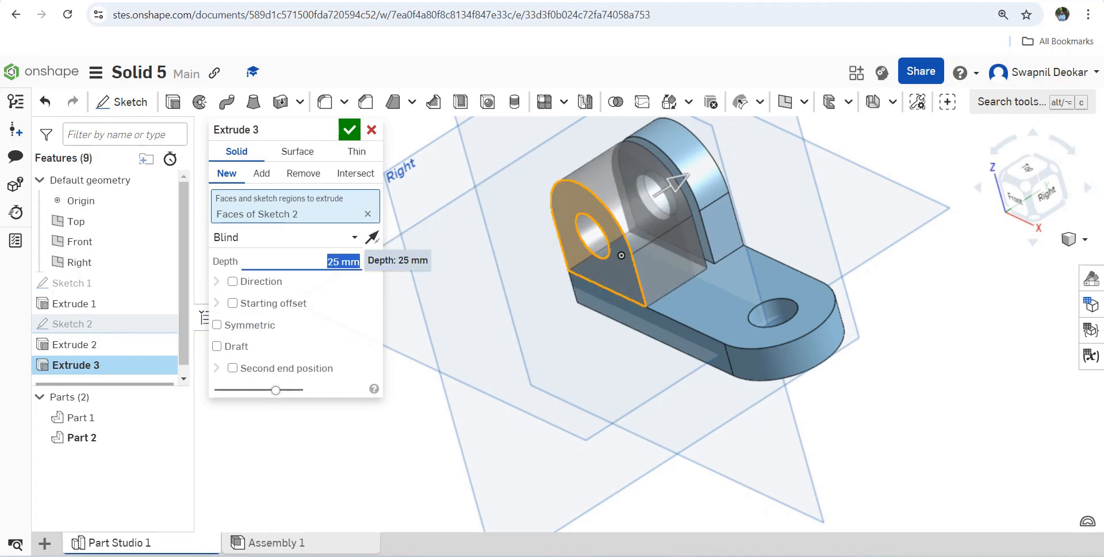
{"action": "type", "text": "1"}
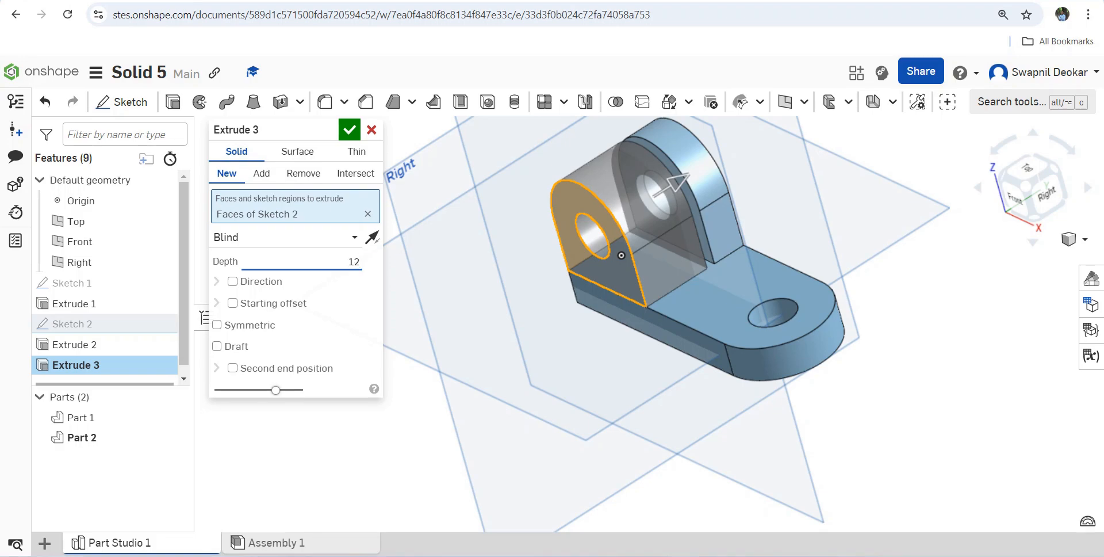
{"action": "type", "text": "2"}
{"action": "key", "text": "Return"}
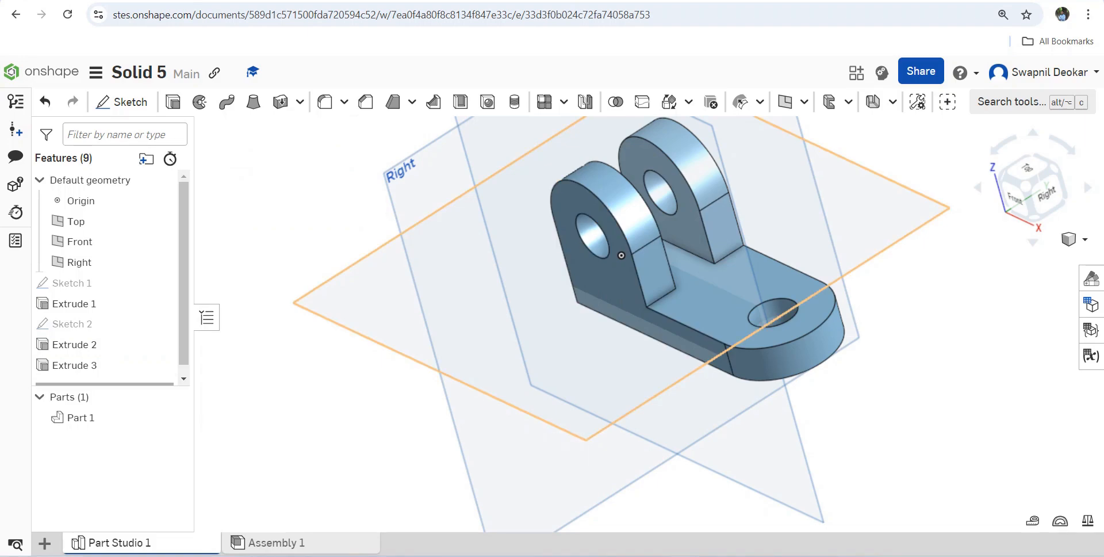
Step: Start a sketch on the bracket's flat rear end face and draw a rectangle about 40 by 32 mm below its lower edge
{"action": "right_click_drag", "start_coordinate": [567, 451], "coordinate": [638, 328]}
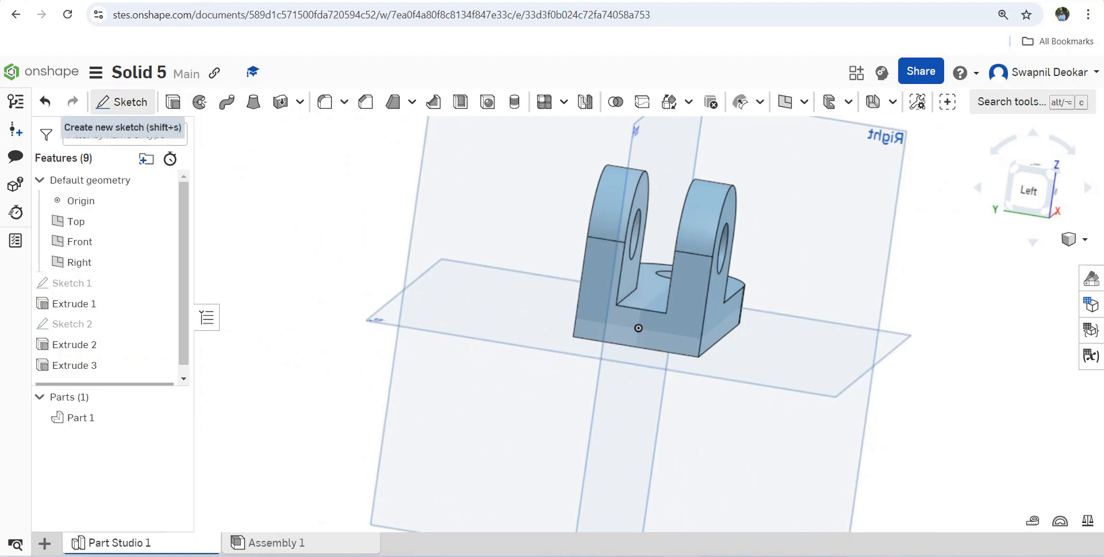
{"action": "left_click", "coordinate": [121, 102]}
{"action": "left_click", "coordinate": [638, 328]}
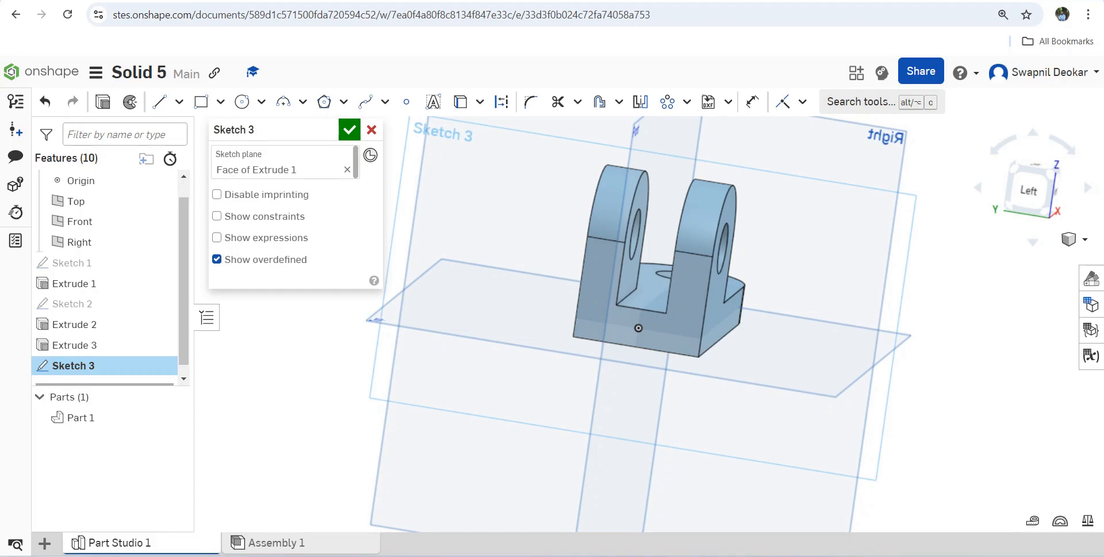
{"action": "right_click", "coordinate": [638, 328]}
{"action": "left_click", "coordinate": [766, 332]}
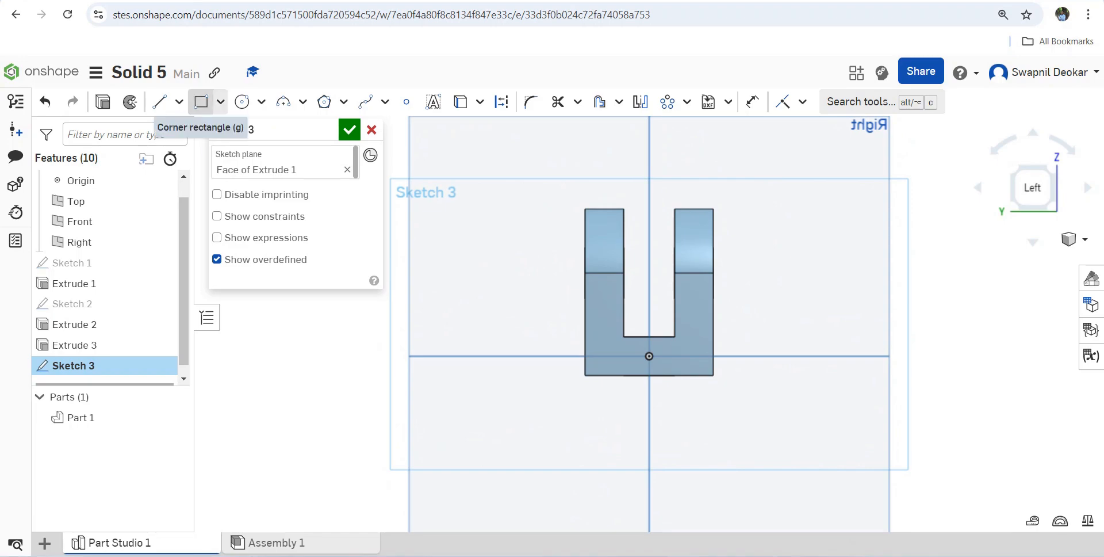
{"action": "left_click", "coordinate": [200, 102]}
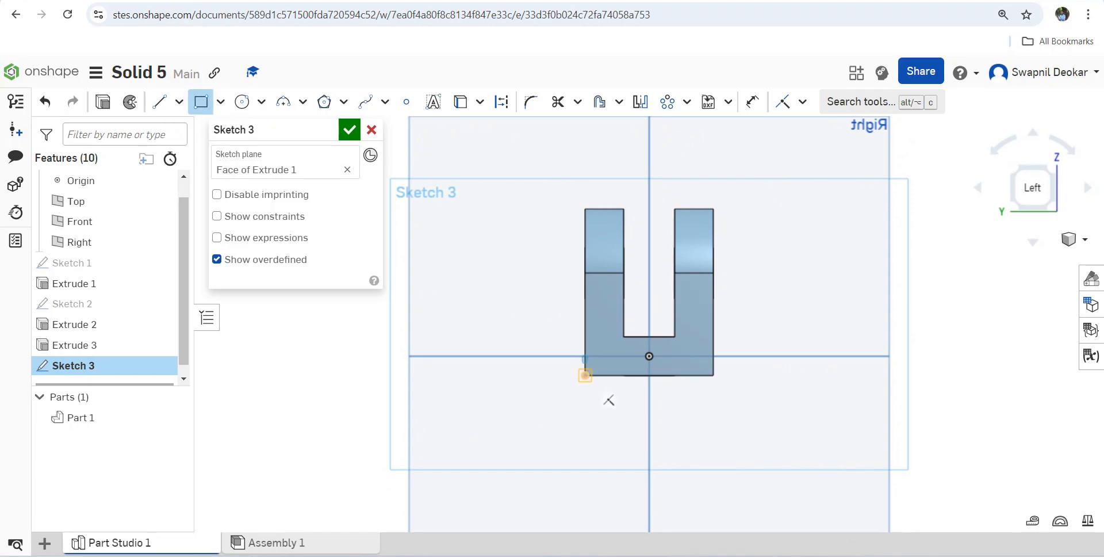
{"action": "left_click", "coordinate": [585, 375]}
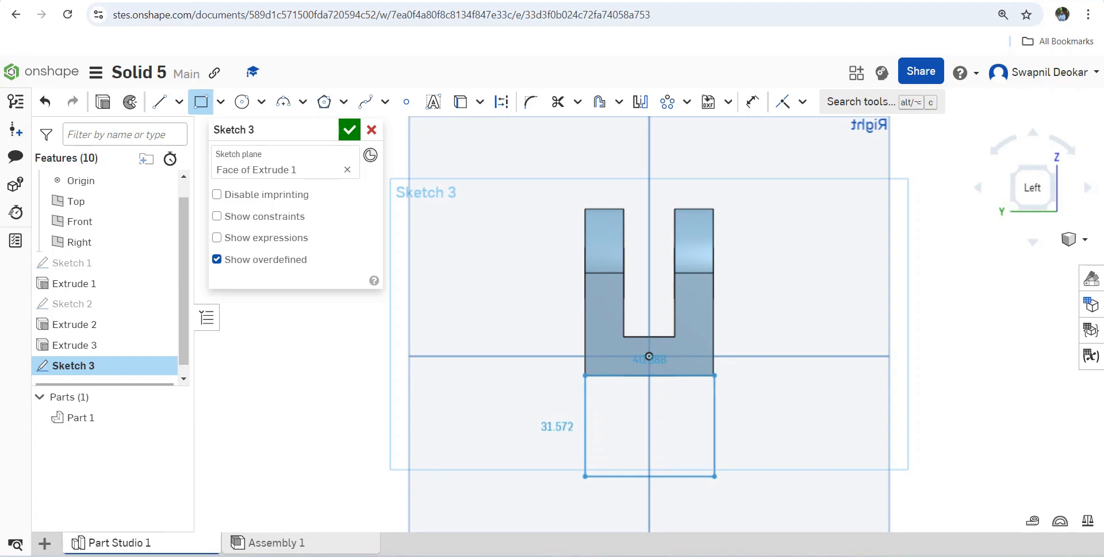
{"action": "left_click", "coordinate": [714, 476]}
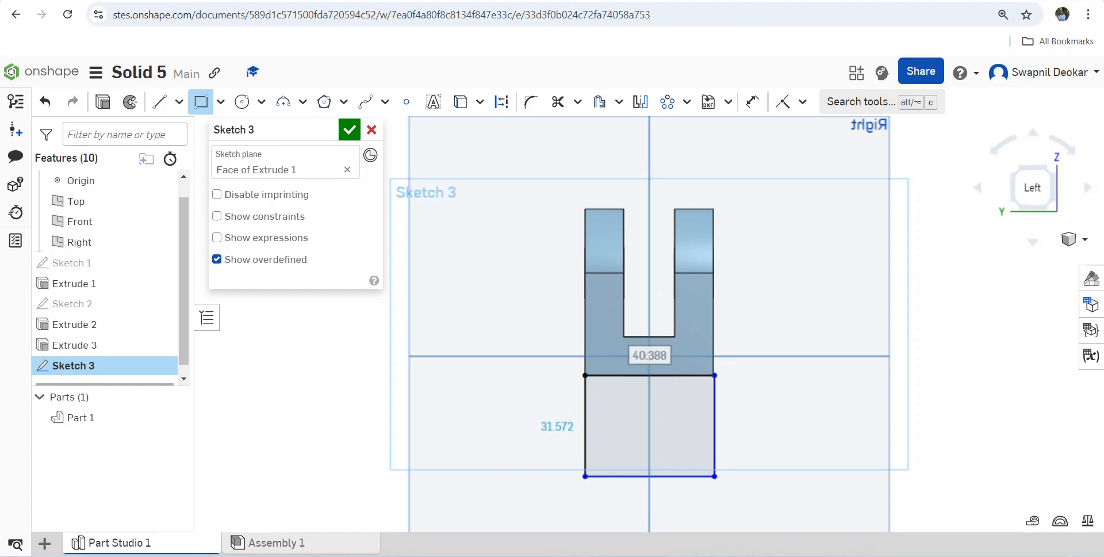
Step: Dimension the distance from the lug's horizontal tangent edge to the rectangle's lower edge as 60 mm
{"action": "left_click", "coordinate": [752, 102]}
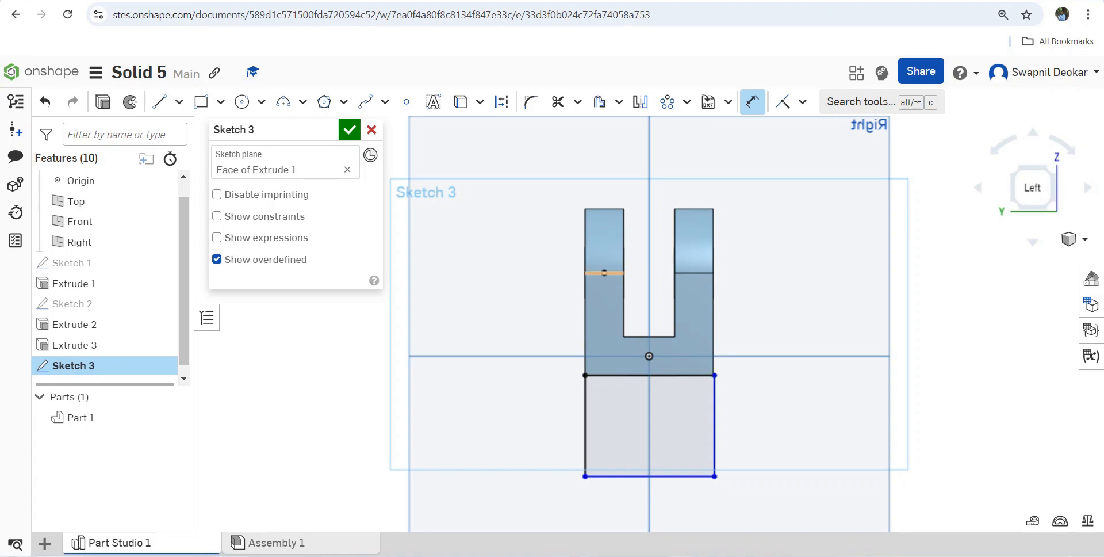
{"action": "left_click", "coordinate": [604, 273]}
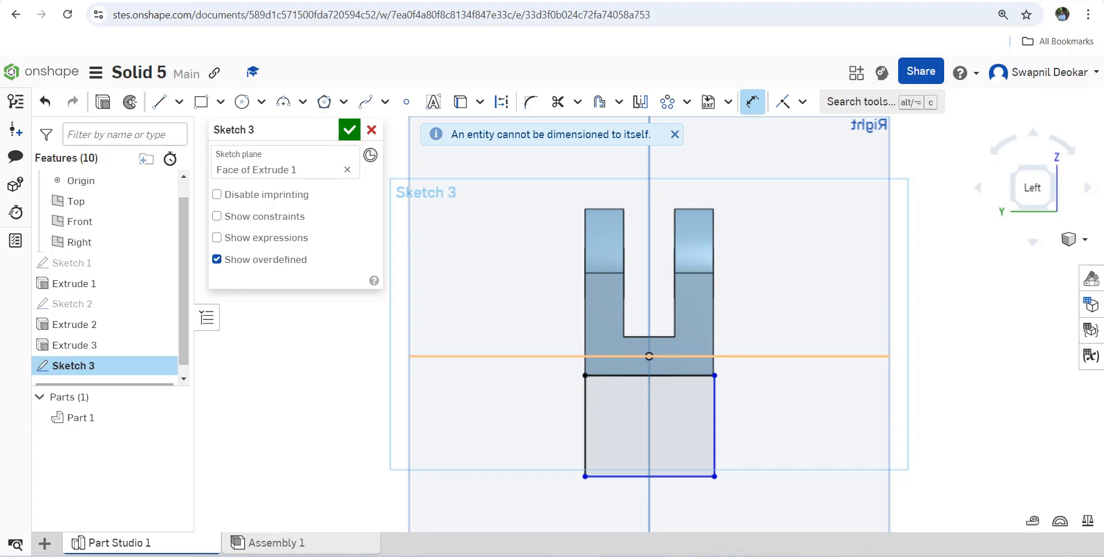
{"action": "left_click", "coordinate": [607, 476]}
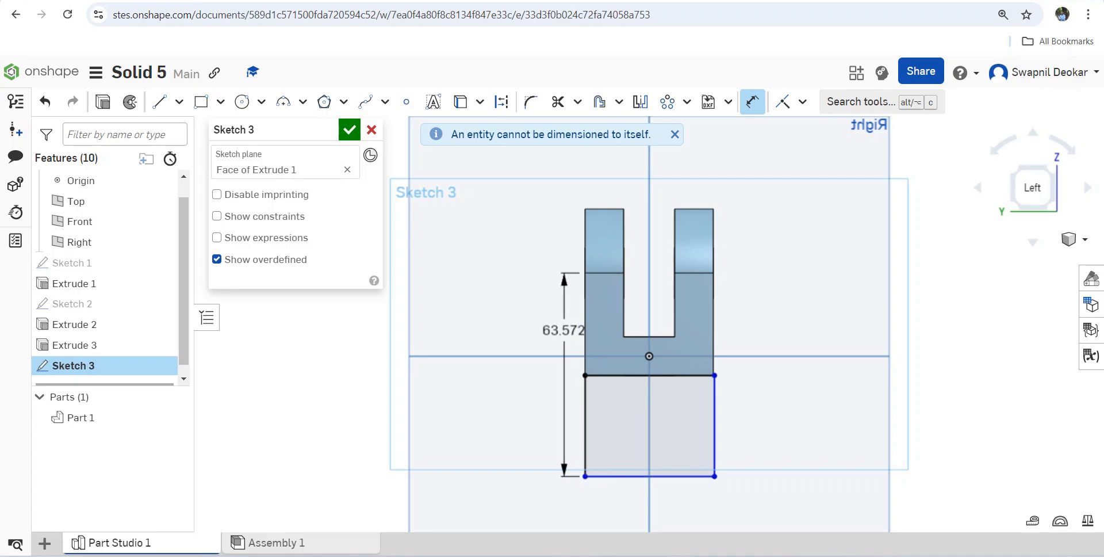
{"action": "left_click", "coordinate": [564, 331]}
{"action": "type", "text": "60"}
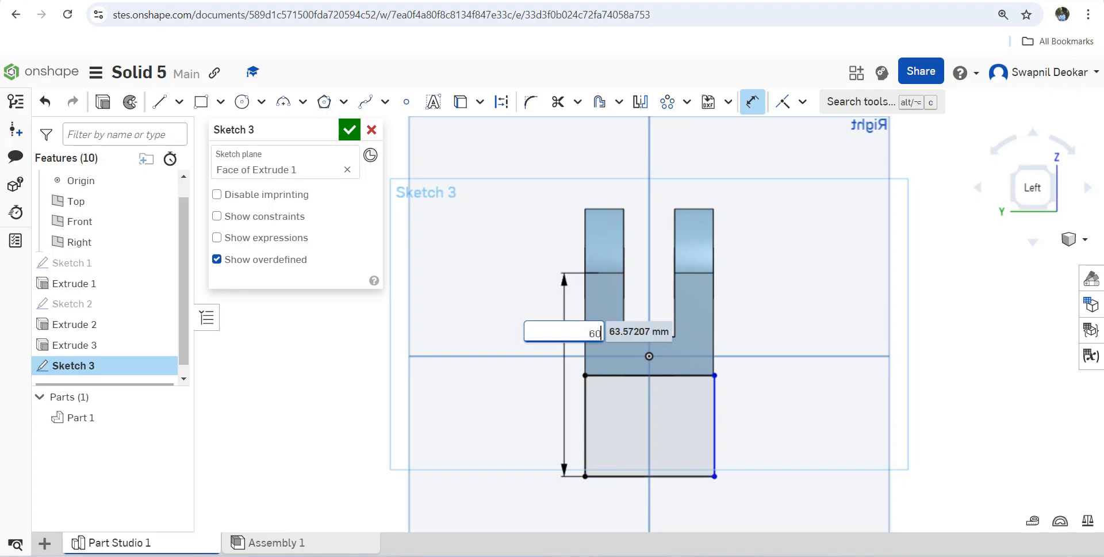
{"action": "key", "text": "Return"}
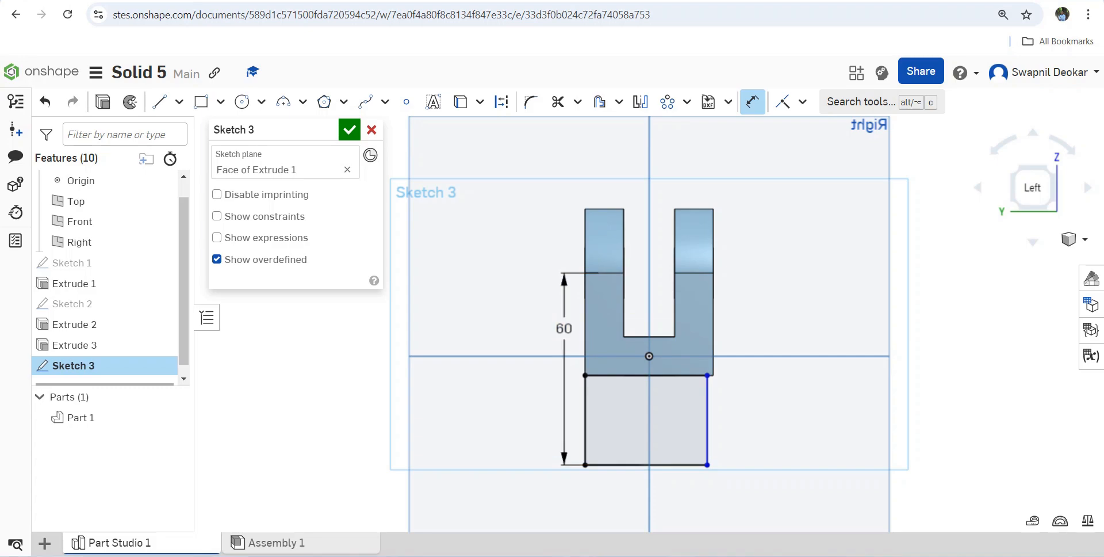
Step: Dimension the rectangle's lower edge to a width of 40 mm
{"action": "left_click", "coordinate": [666, 465]}
{"action": "left_click", "coordinate": [668, 493]}
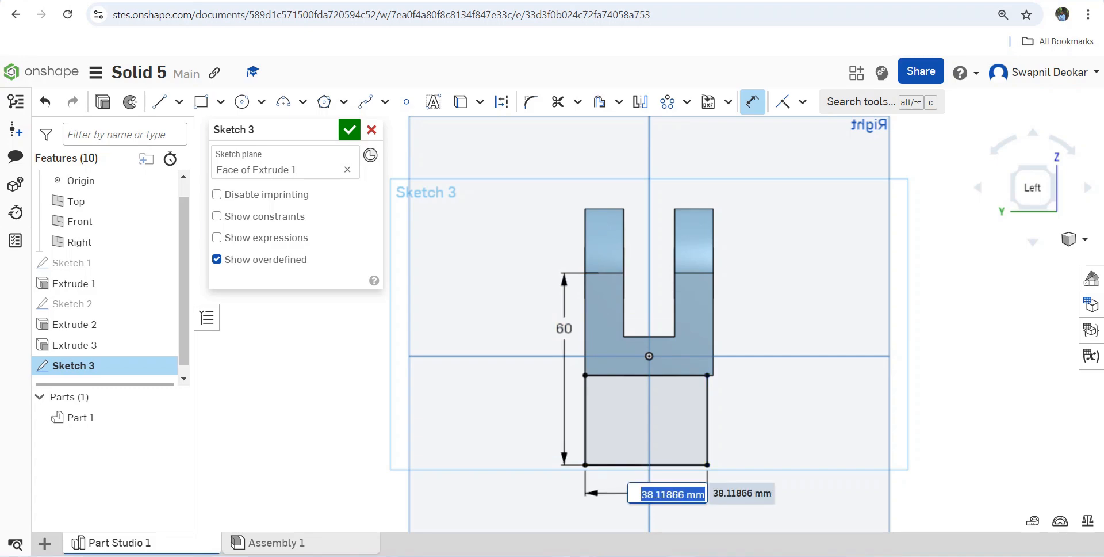
{"action": "type", "text": "40"}
{"action": "key", "text": "Return"}
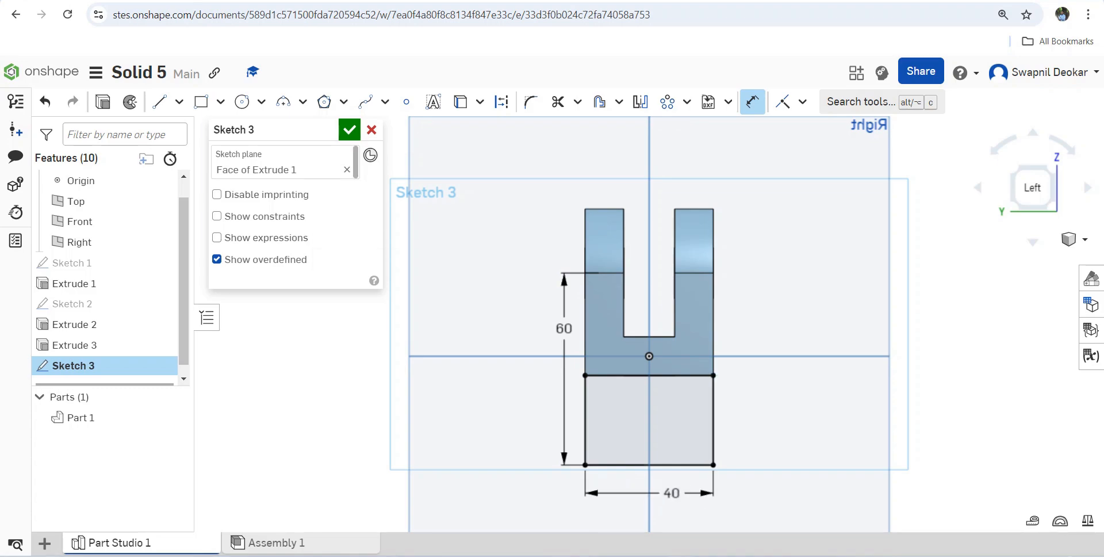
Step: Draw two concentric circles centred on the midpoint of the rectangle's lower edge, one 40 mm in diameter and an inner one about 14 mm
{"action": "left_click", "coordinate": [242, 101]}
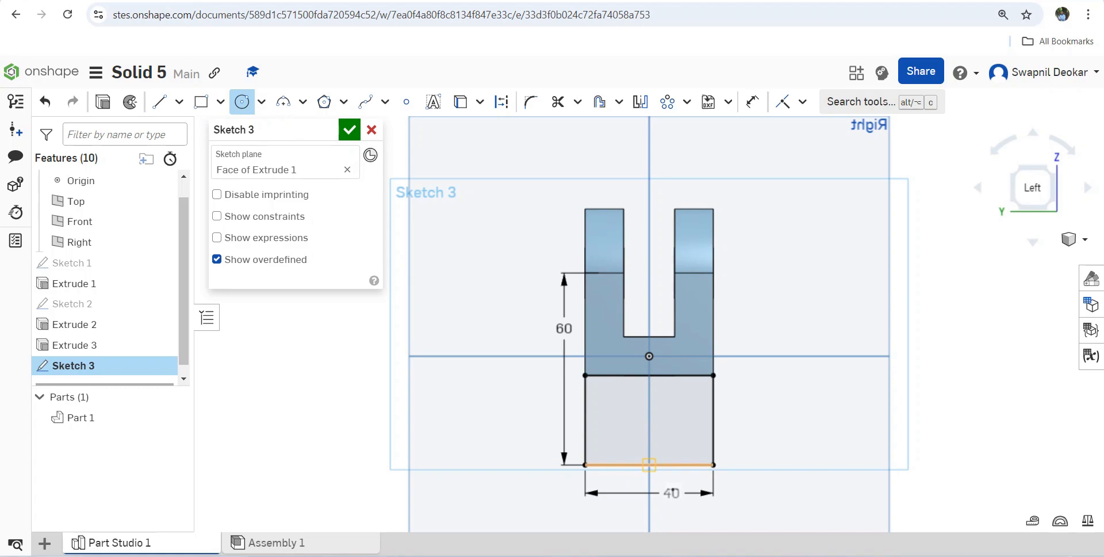
{"action": "left_click", "coordinate": [648, 465]}
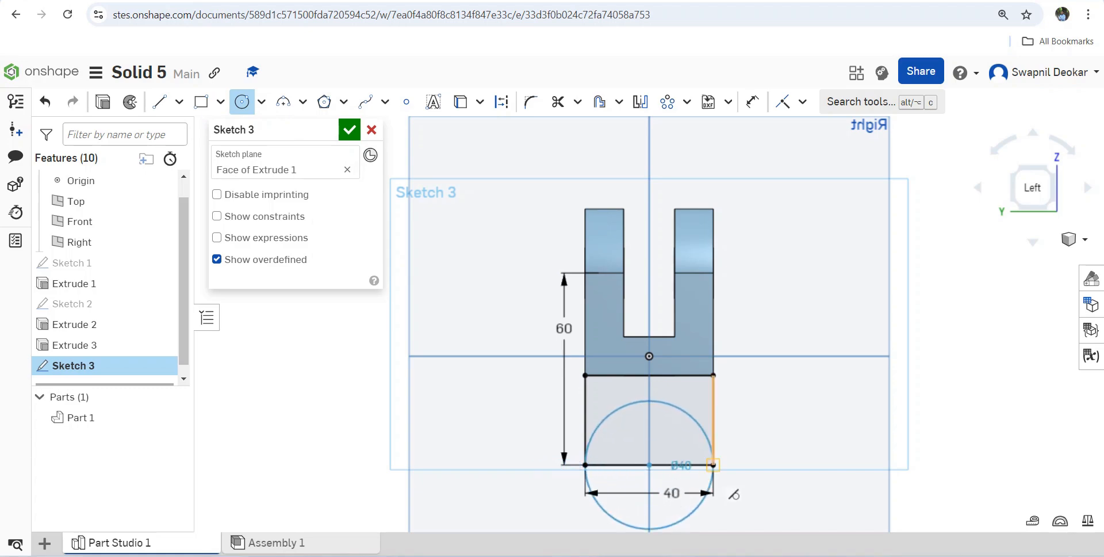
{"action": "left_click", "coordinate": [713, 465]}
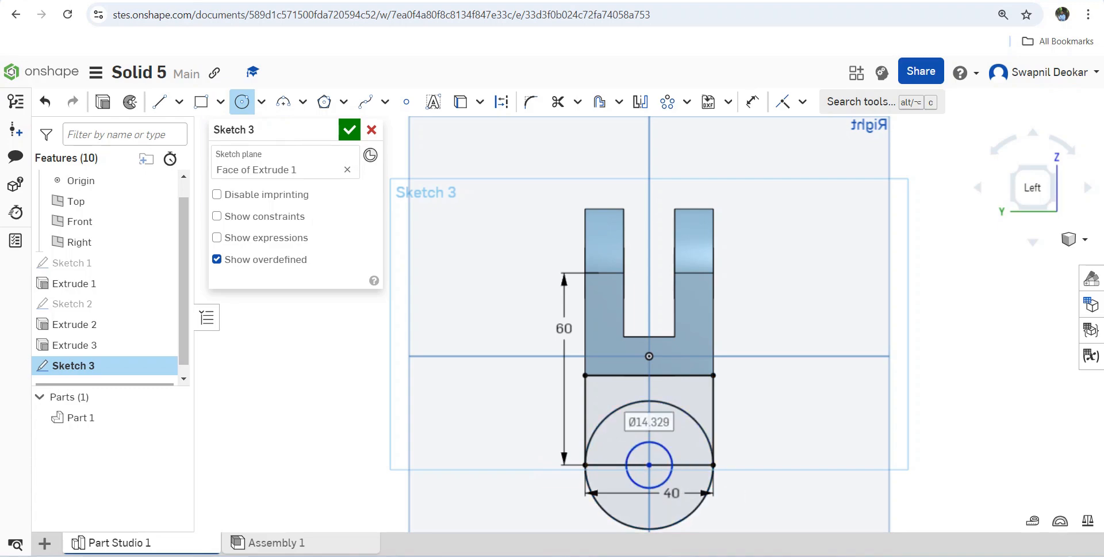
{"action": "left_click", "coordinate": [688, 492]}
Step: Dimension the inner circle's diameter as 16 mm
{"action": "left_click", "coordinate": [752, 102]}
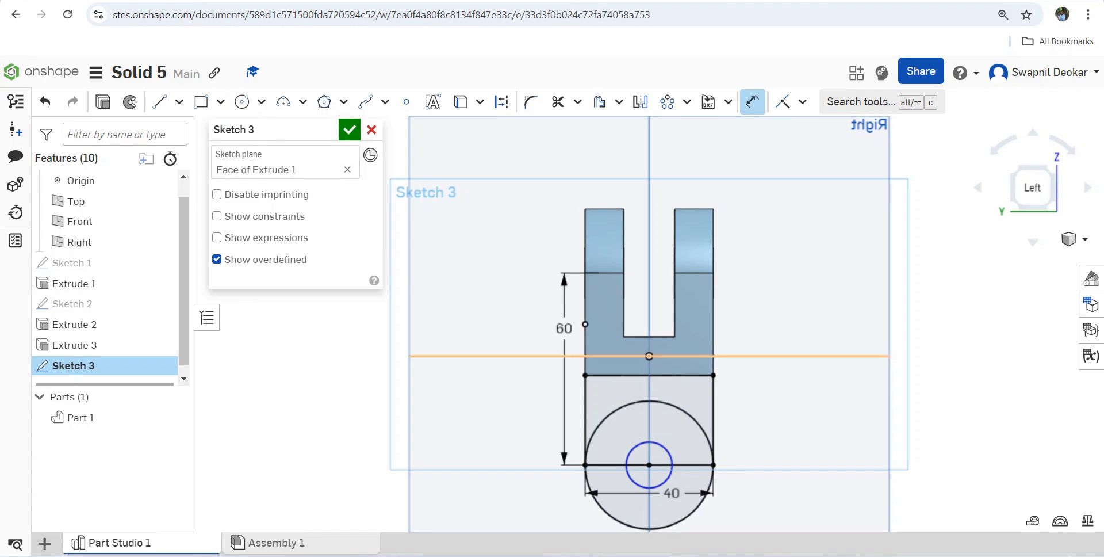
{"action": "left_click", "coordinate": [670, 454]}
{"action": "left_click", "coordinate": [765, 429]}
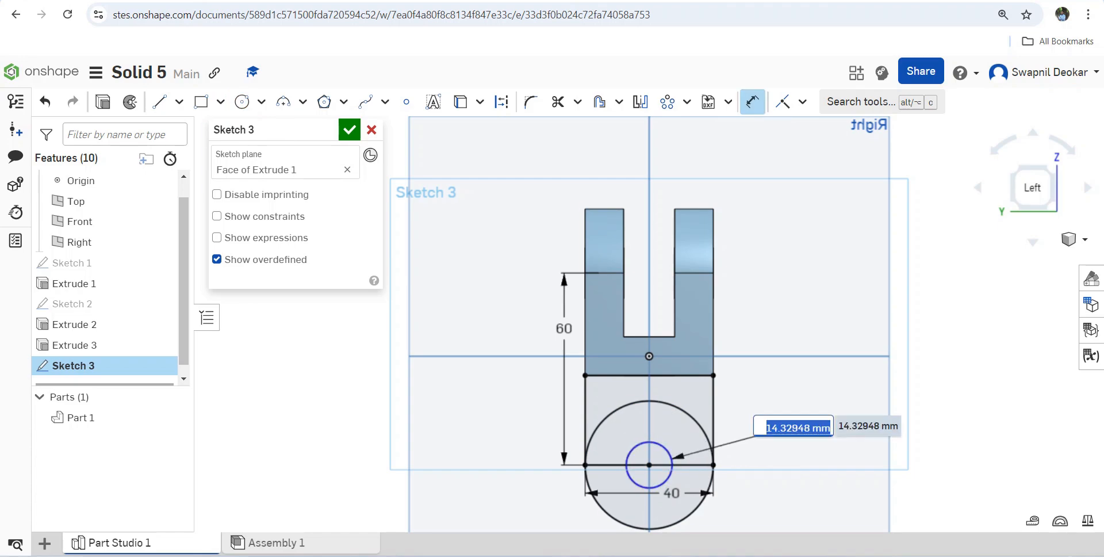
{"action": "type", "text": "16"}
{"action": "key", "text": "Return"}
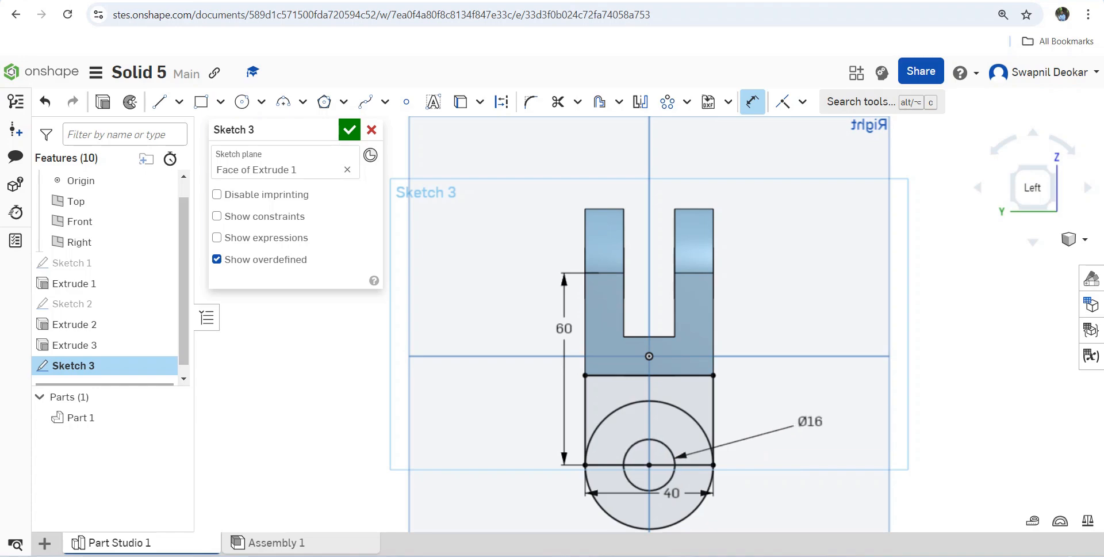
Step: Dimension the outer circle's diameter as 40 mm
{"action": "left_click", "coordinate": [703, 500]}
{"action": "left_click", "coordinate": [708, 504]}
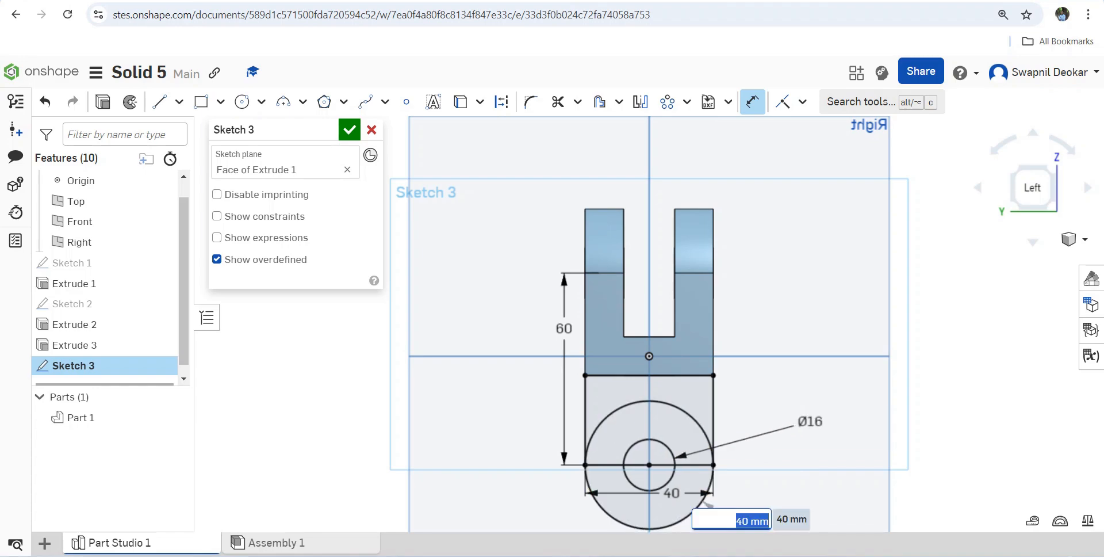
{"action": "key", "text": "Return"}
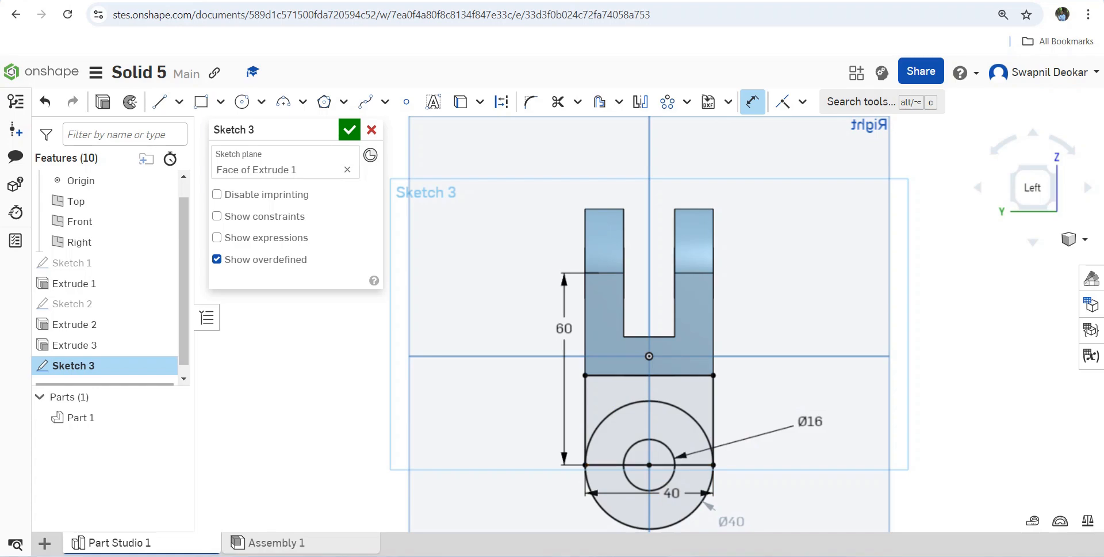
{"action": "key", "text": "Escape"}
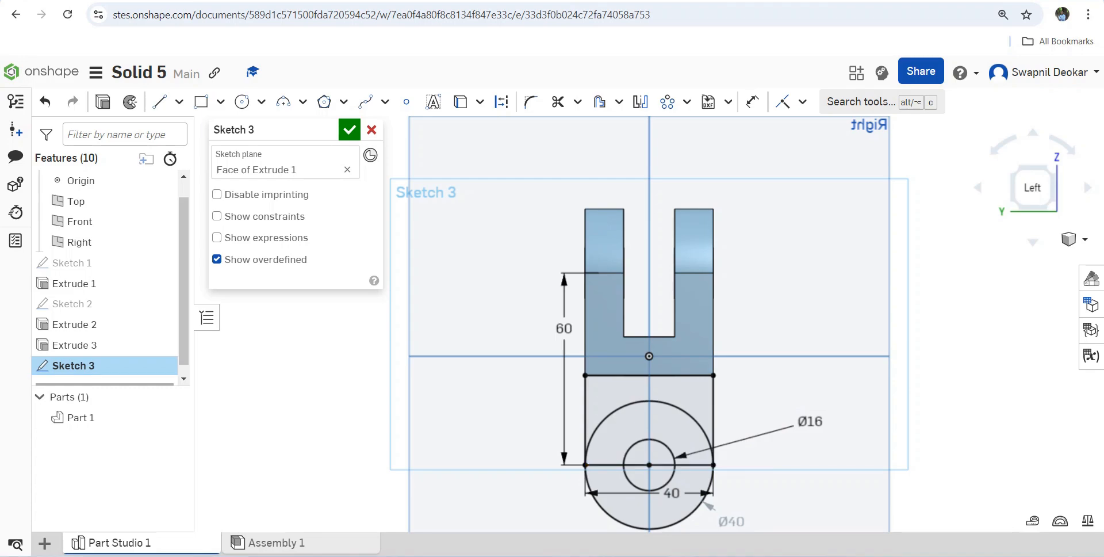
Step: Delete the rectangle's lower edge, trim away the outer circle's upper half to leave a rounded lug profile, and finish the sketch
{"action": "key", "text": "Delete"}
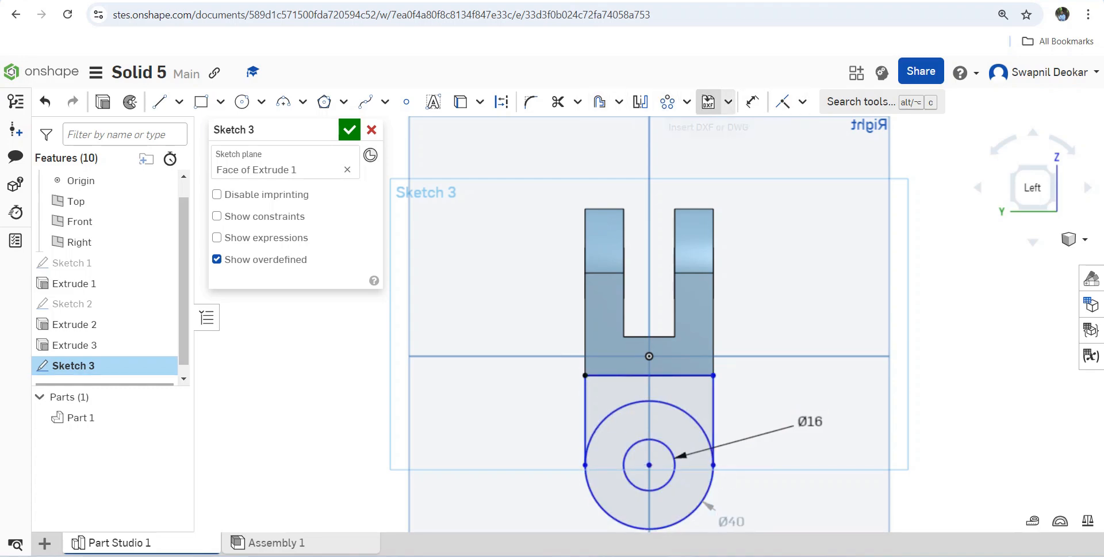
{"action": "left_click", "coordinate": [557, 102]}
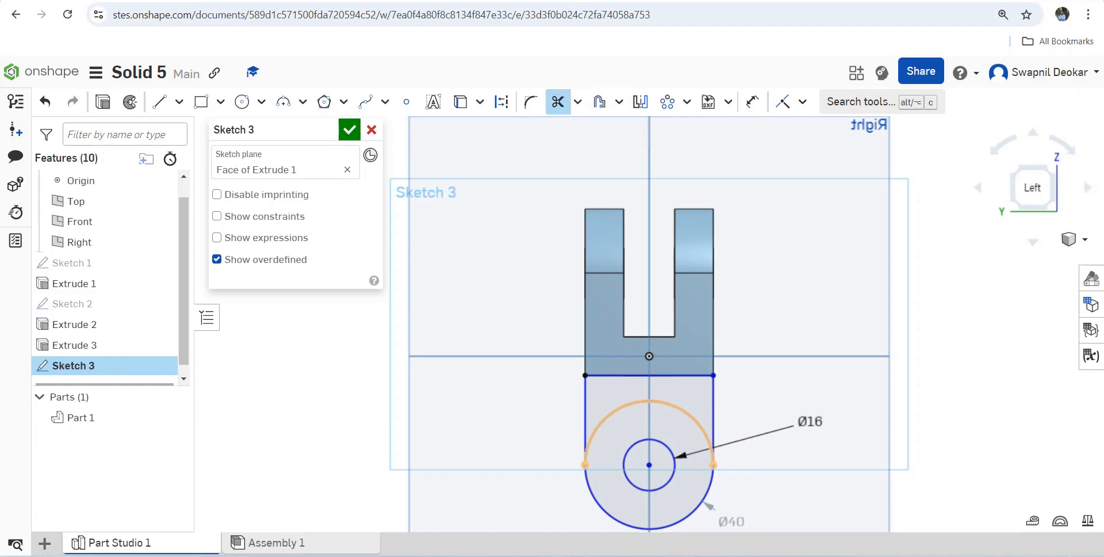
{"action": "left_click", "coordinate": [679, 407]}
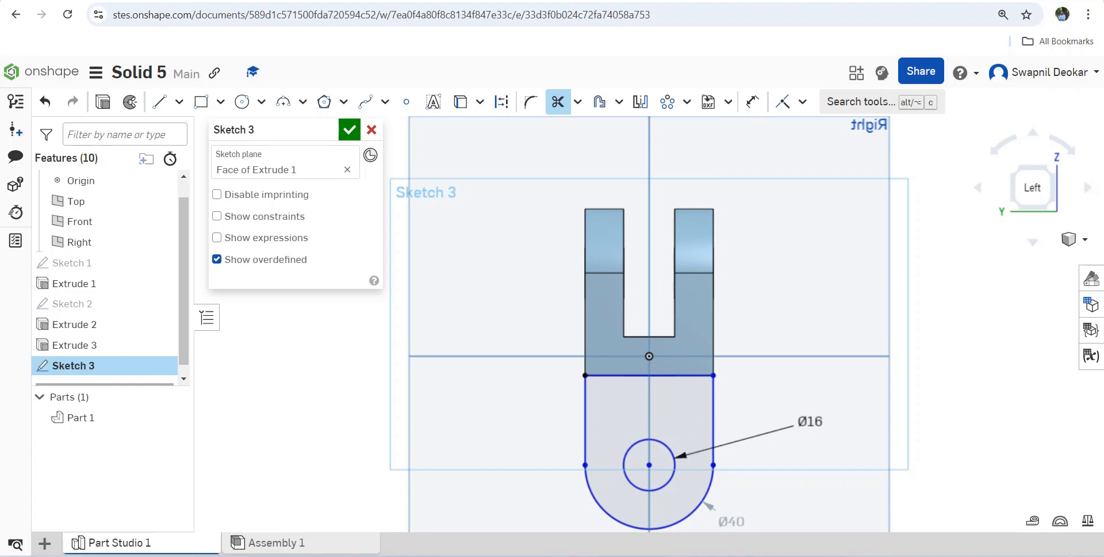
{"action": "left_click", "coordinate": [349, 129]}
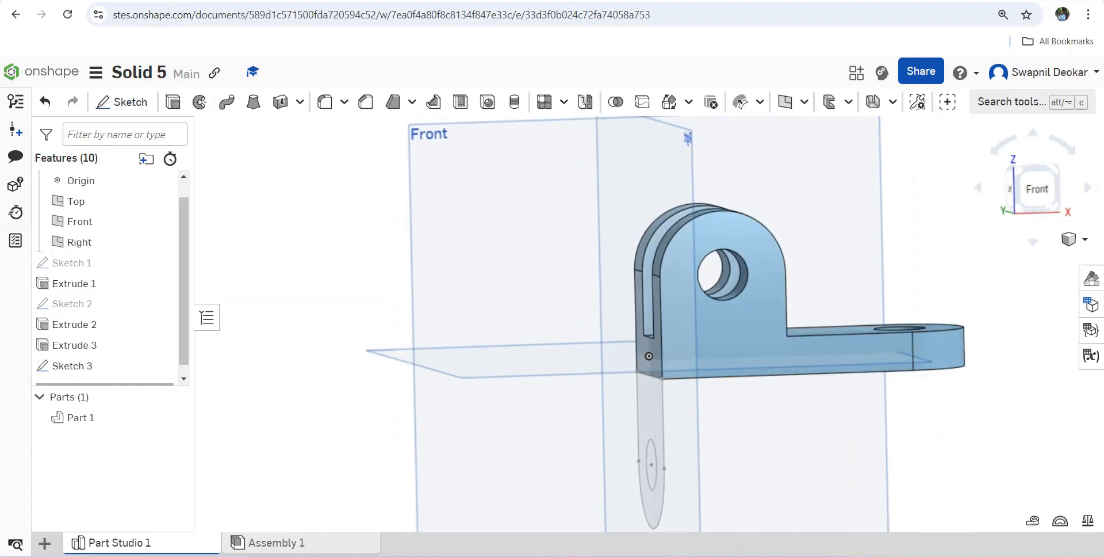
Step: Extrude the lower lug profile around its hole 12 mm blind in the reversed direction, adding it to Part 1
{"action": "key", "text": "shift+e"}
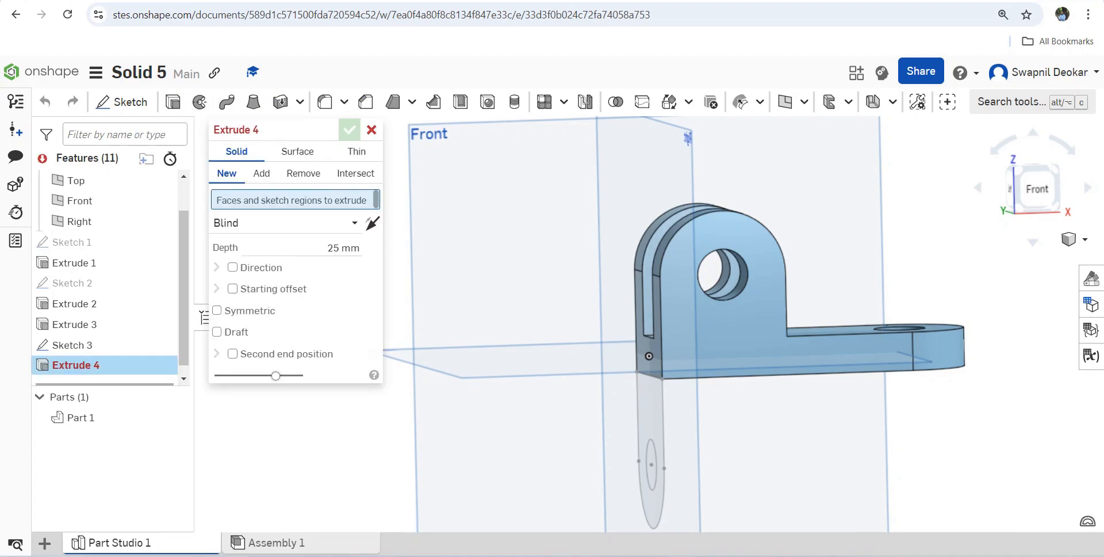
{"action": "left_click", "coordinate": [651, 402]}
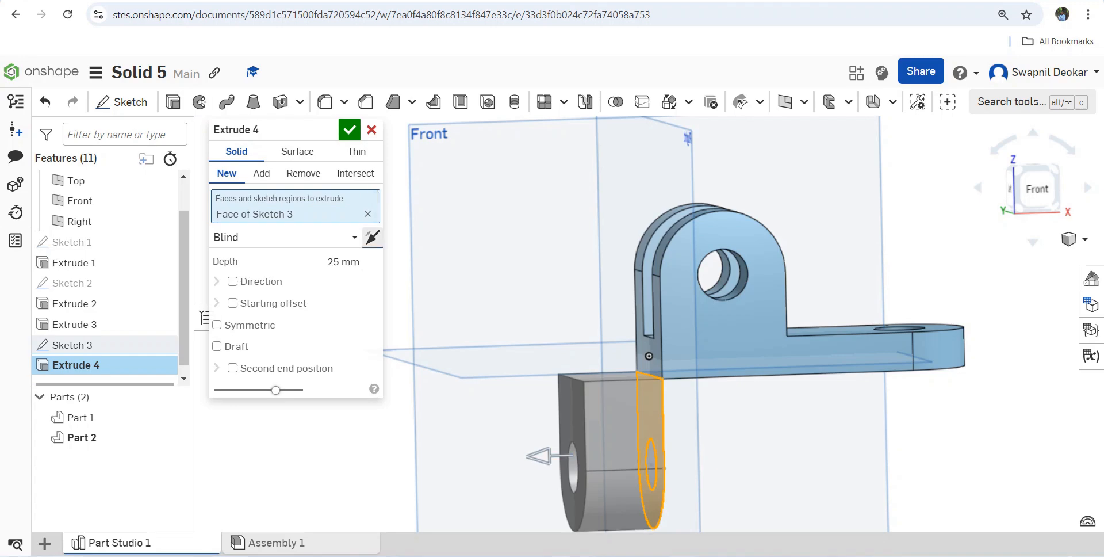
{"action": "left_click", "coordinate": [372, 237]}
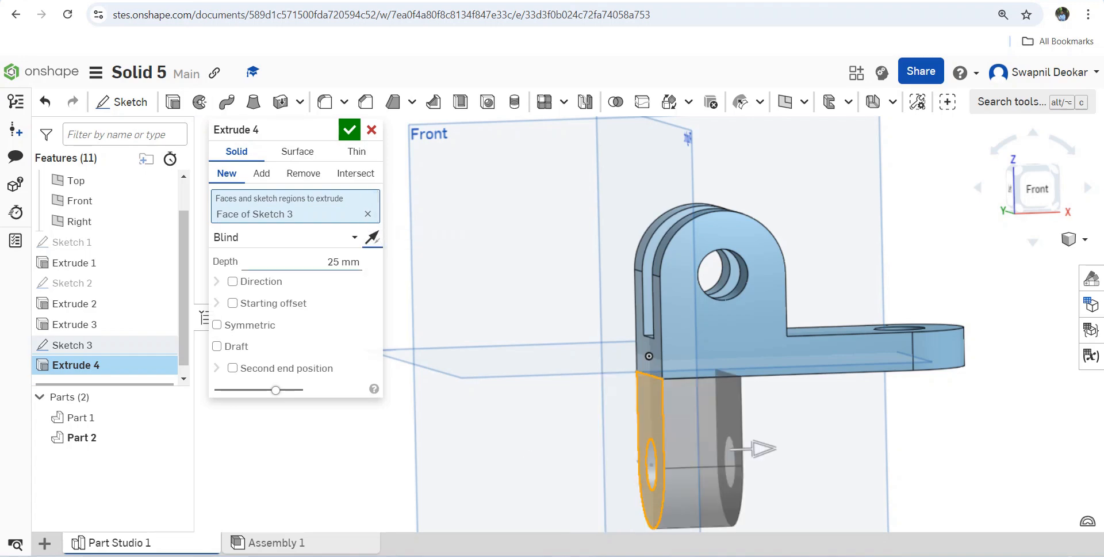
{"action": "left_click", "coordinate": [351, 262]}
{"action": "type", "text": "12"}
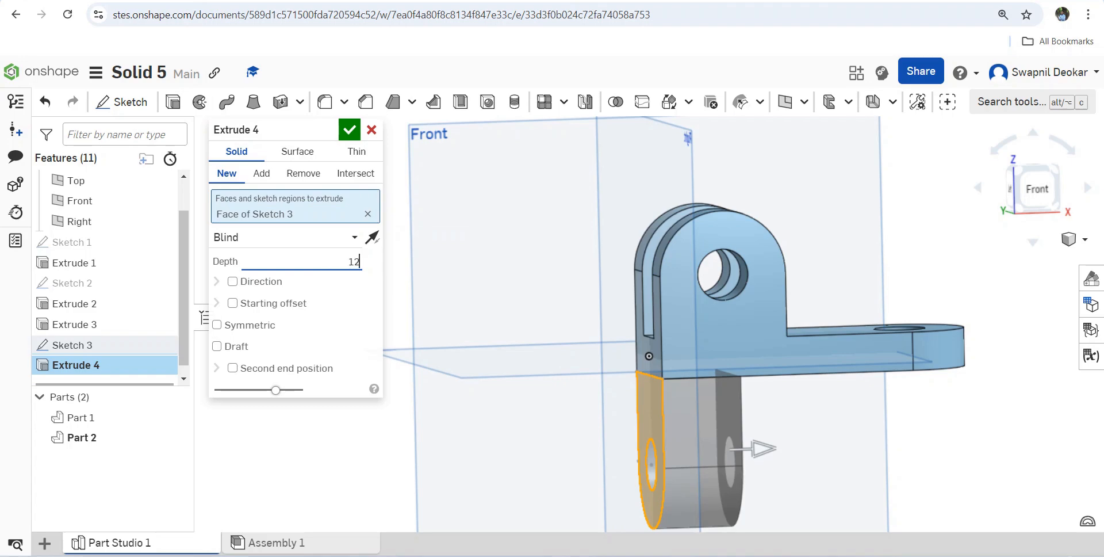
{"action": "left_click", "coordinate": [261, 173]}
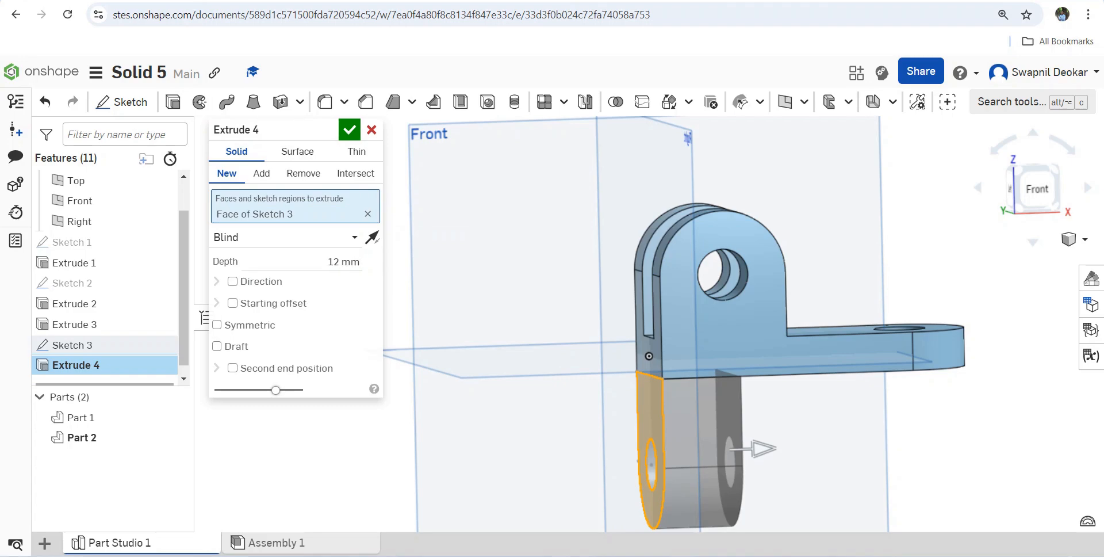
{"action": "right_click_drag", "start_coordinate": [552, 242], "coordinate": [466, 253]}
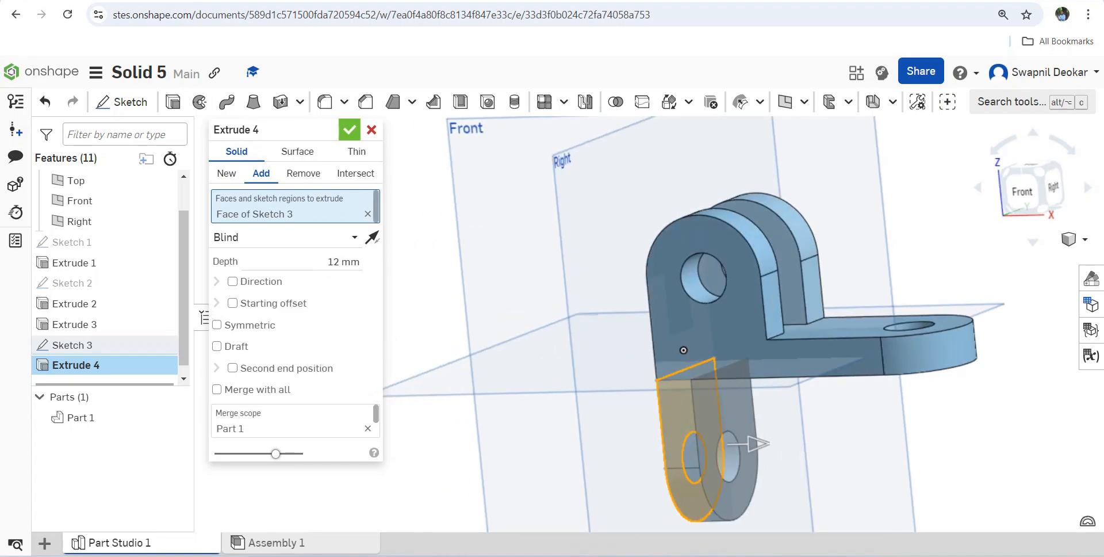
{"action": "left_click", "coordinate": [349, 130]}
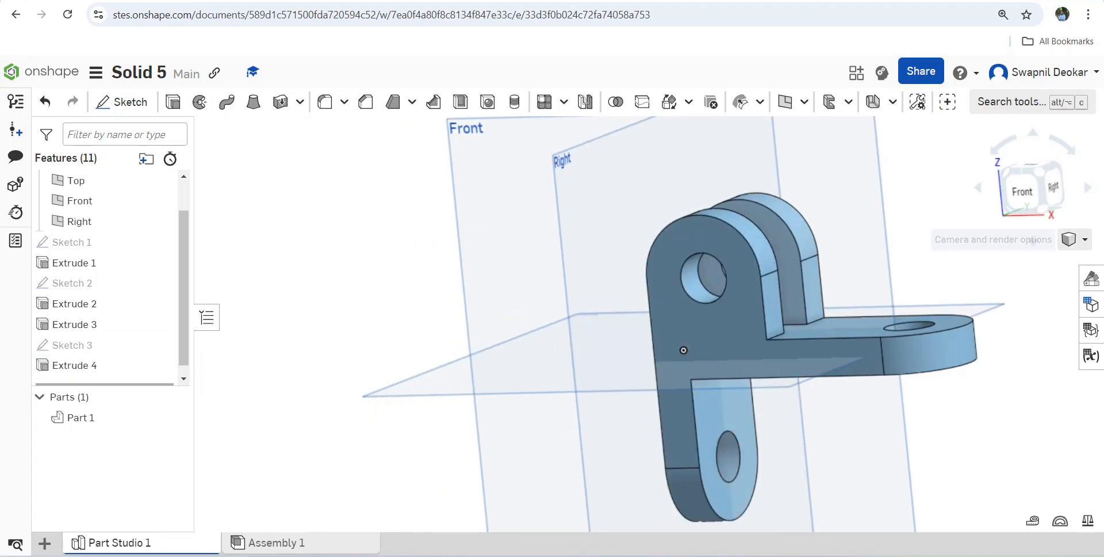
Step: Show the bracket in an isometric view for a closer look at the whole model
{"action": "left_click", "coordinate": [1073, 239]}
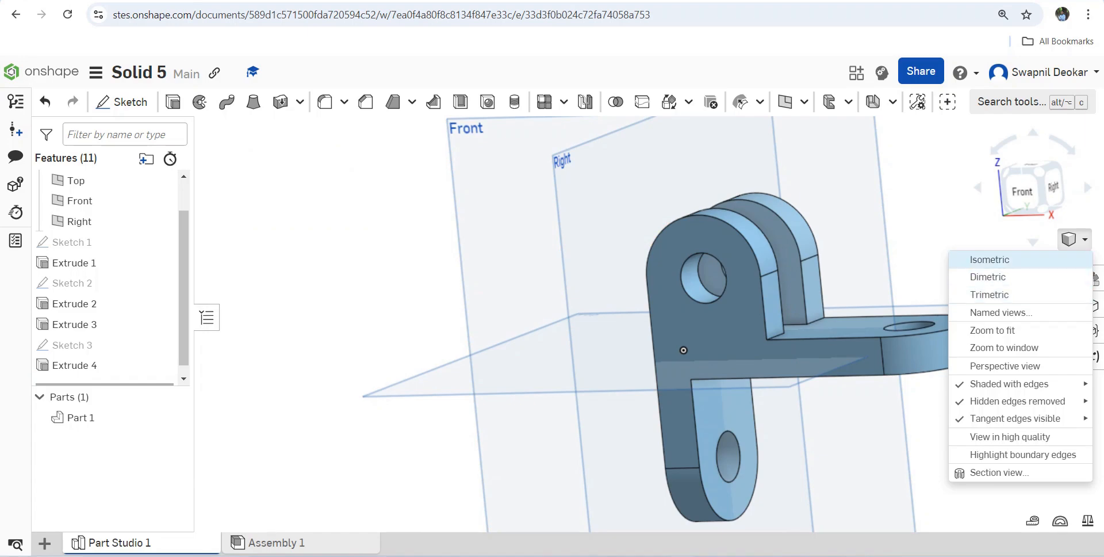
{"action": "left_click", "coordinate": [990, 260]}
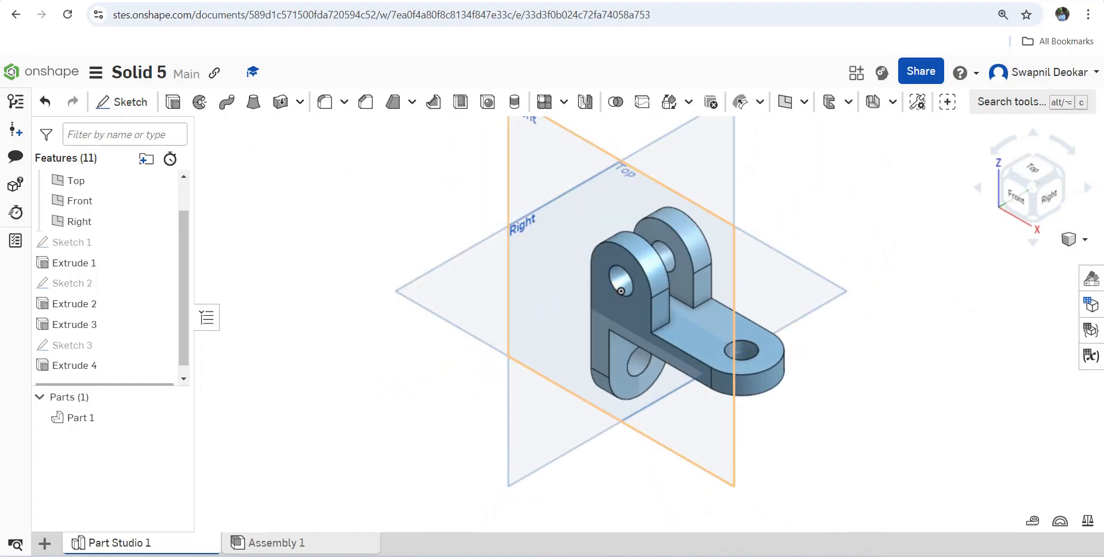
{"action": "scroll", "coordinate": [608, 264], "scroll_direction": "up", "scroll_amount": 2}
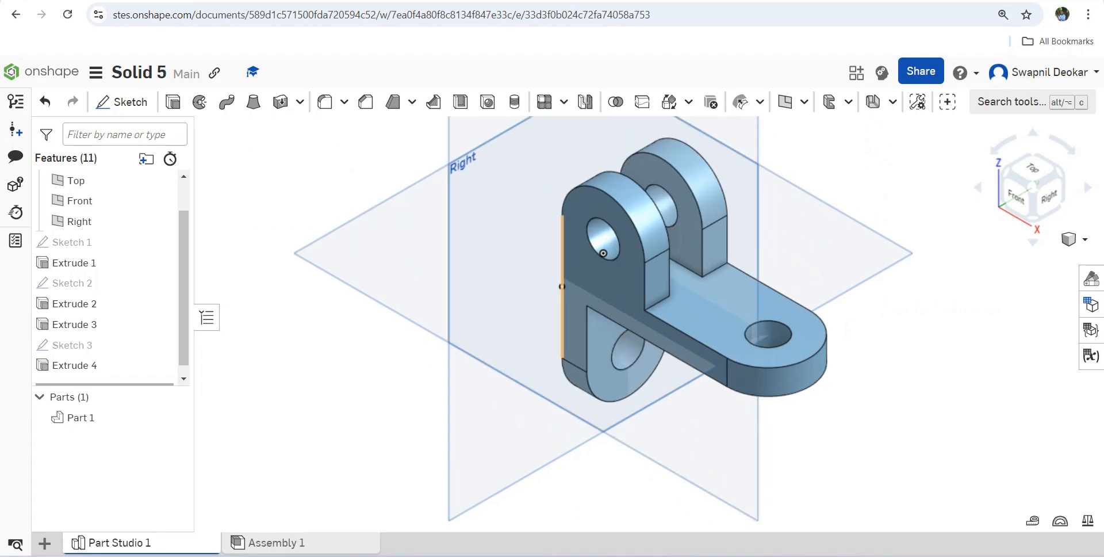